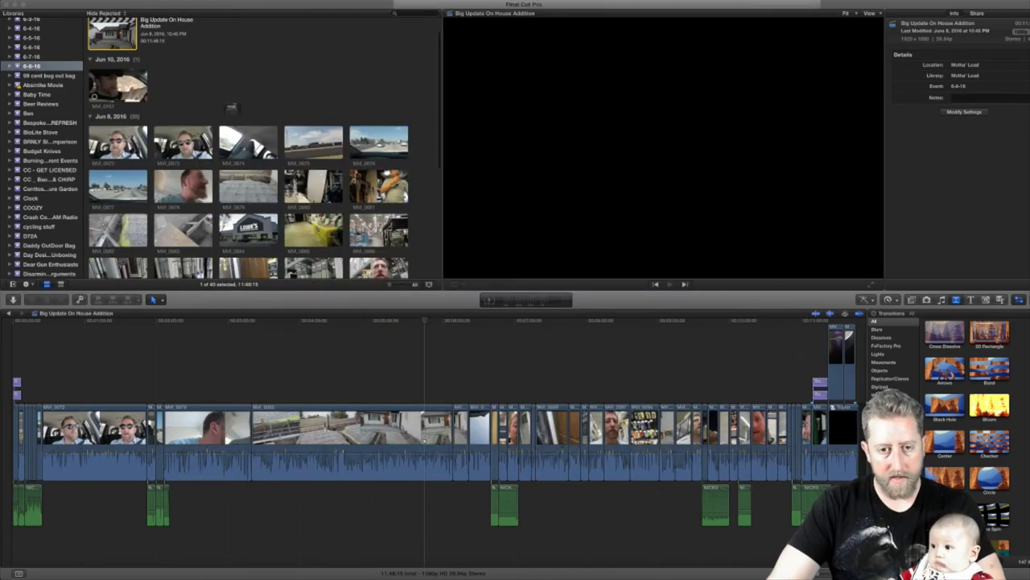
- Open the media import window to bring in the new footage
key(super+i)
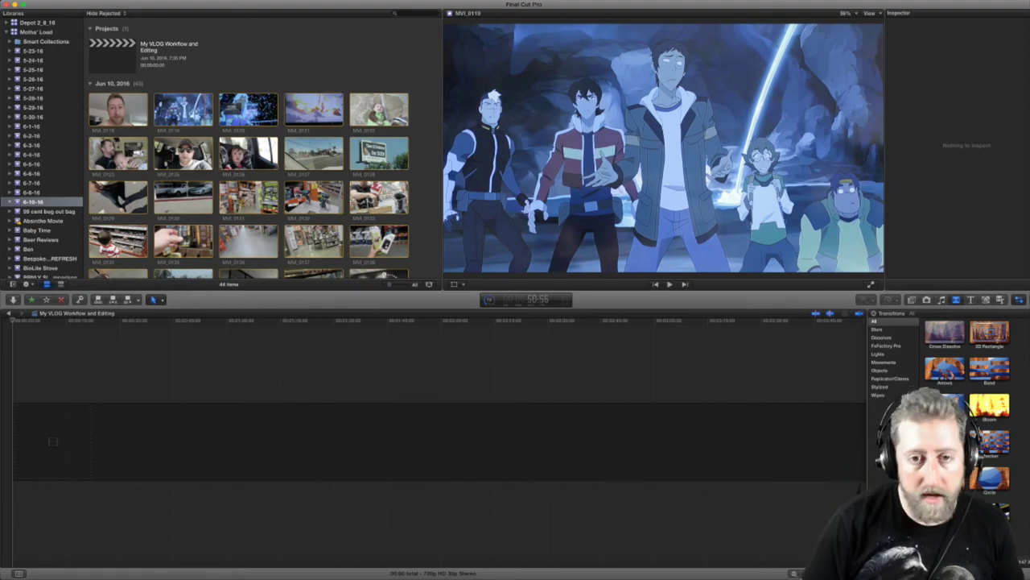
- Append the police-car clip MVI_0160 to the empty timeline, shorten it to 02:40 and play it from the start
scroll(249, 196, down, 4)
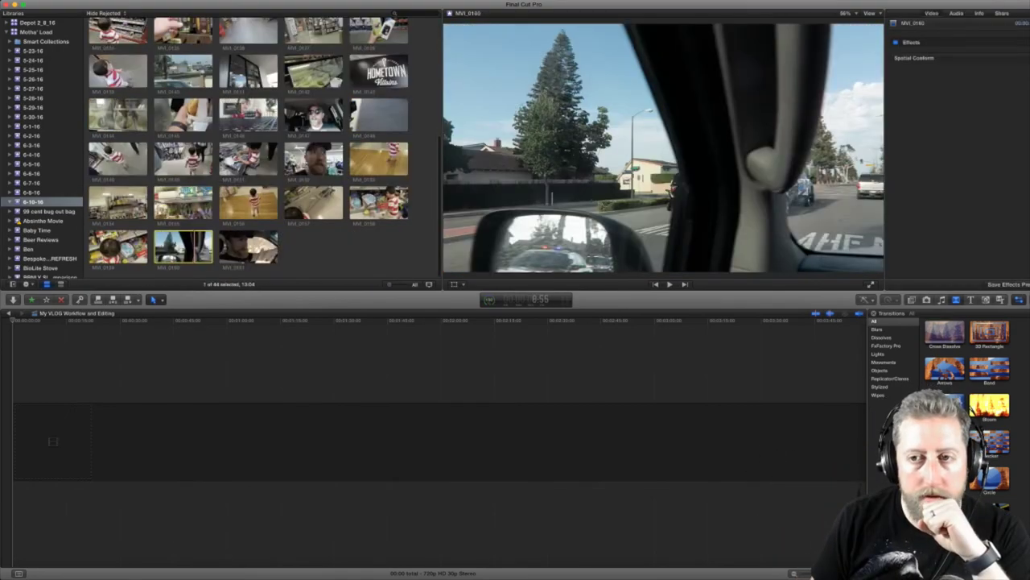
key(e)
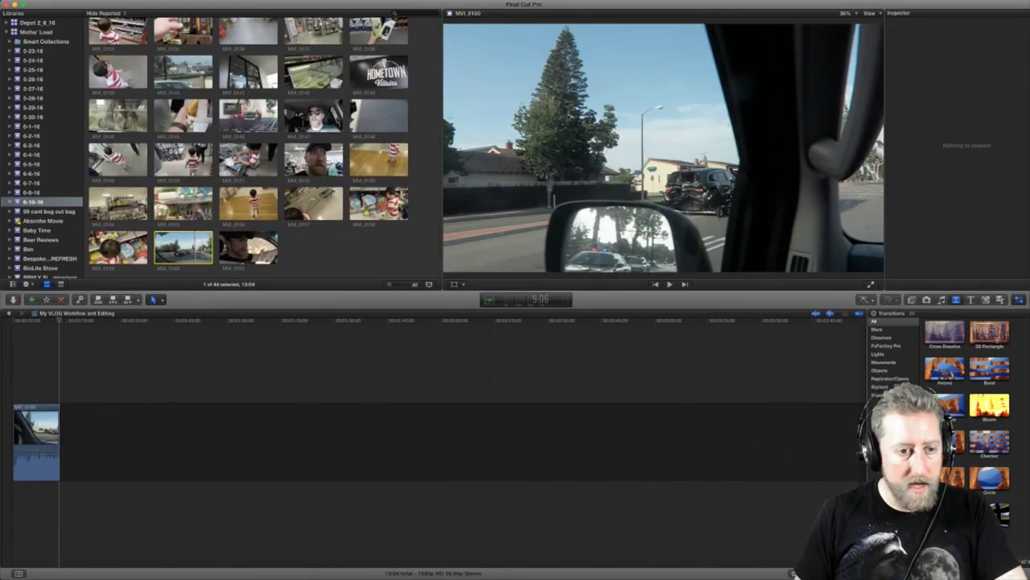
key(space)
key(super+4)
key(space)
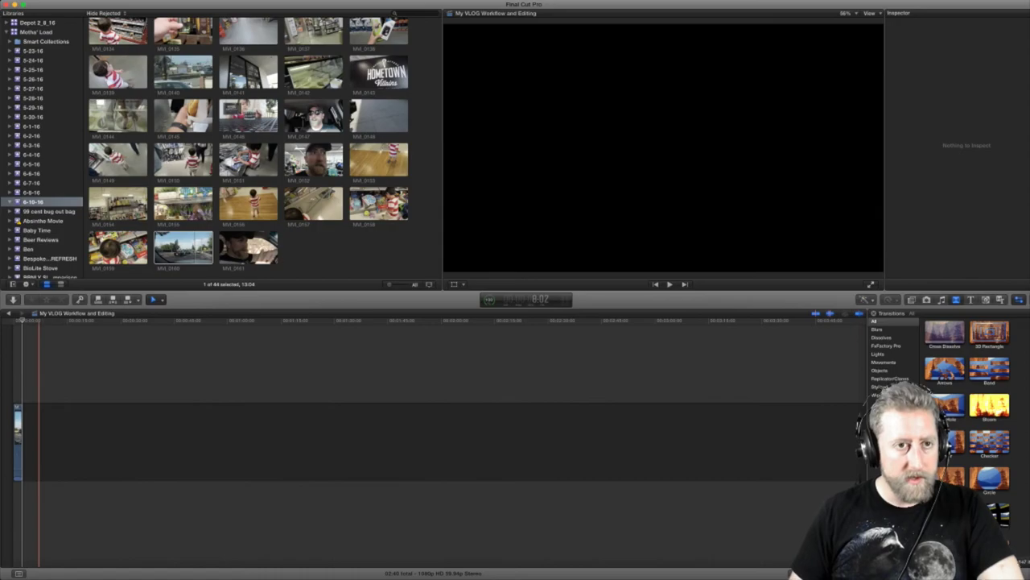
key(Home)
key(space)
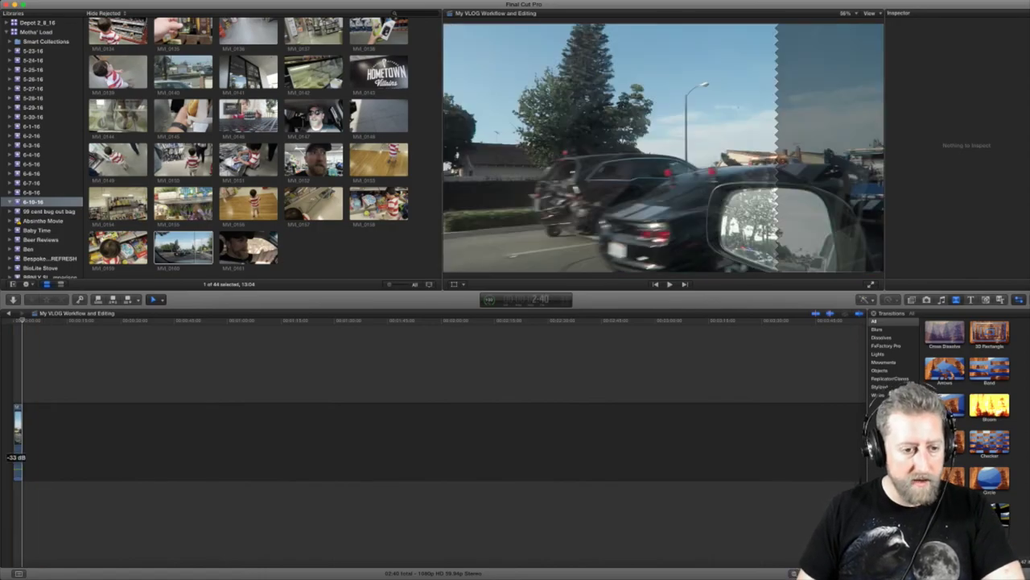
- Append clip MVI_0118 after the opening car shot and play it from its beginning
scroll(248, 148, up, 6)
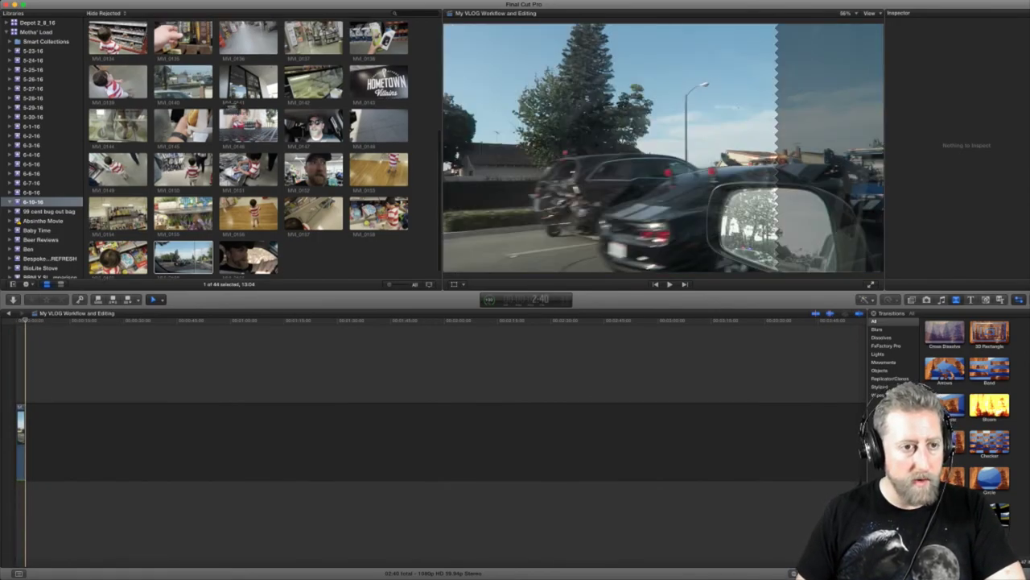
click(114, 110)
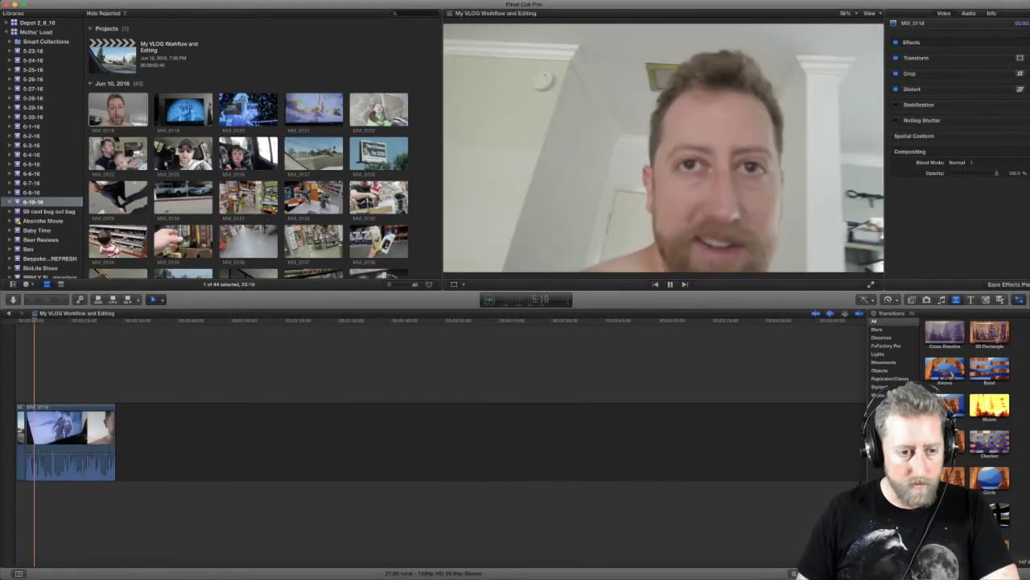
key(Up)
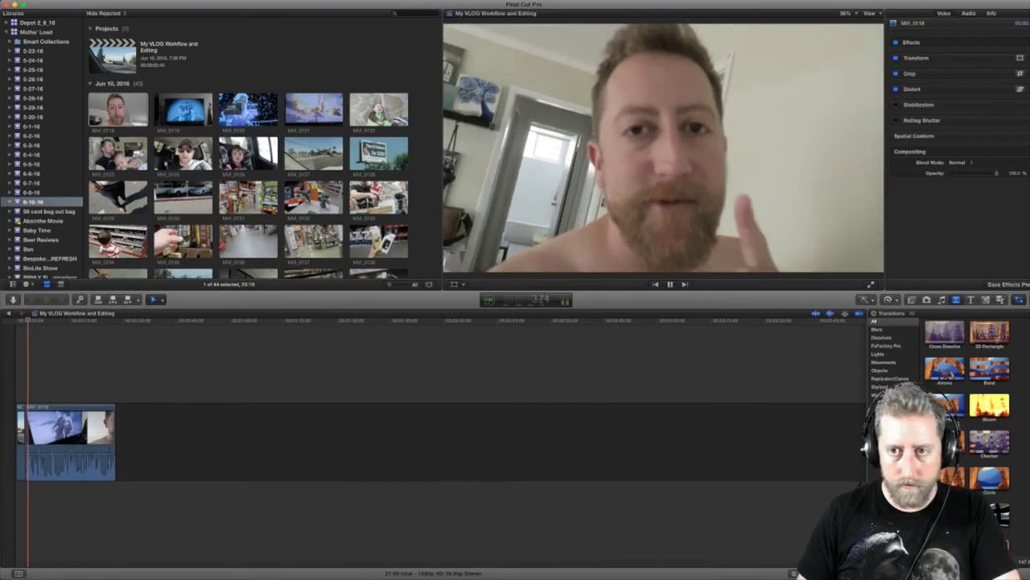
mouse_move(65, 453)
mouse_down()
mouse_move(64, 462)
mouse_move(68, 440)
mouse_up()
key(r)
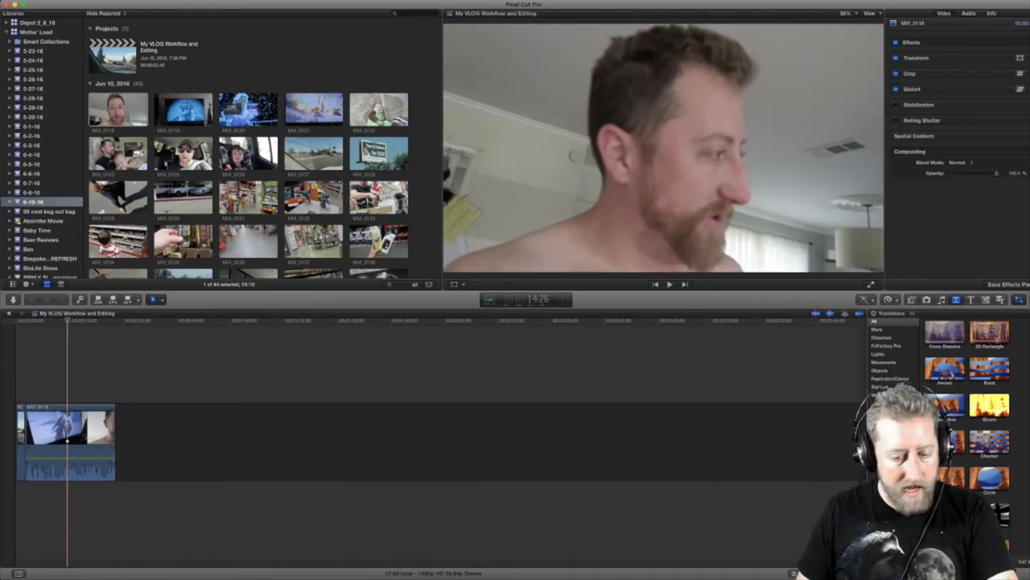
- Split MVI_0118 on both sides of the 01:10 section around the 11-second mark and delete that section
key(shift+z)
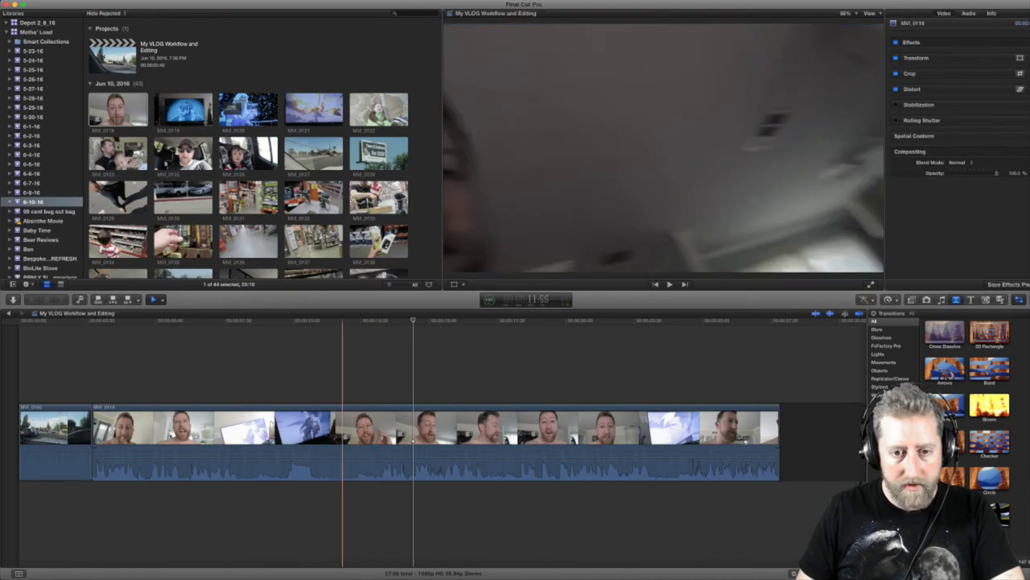
click(349, 442)
click(316, 442)
key(a)
click(328, 442)
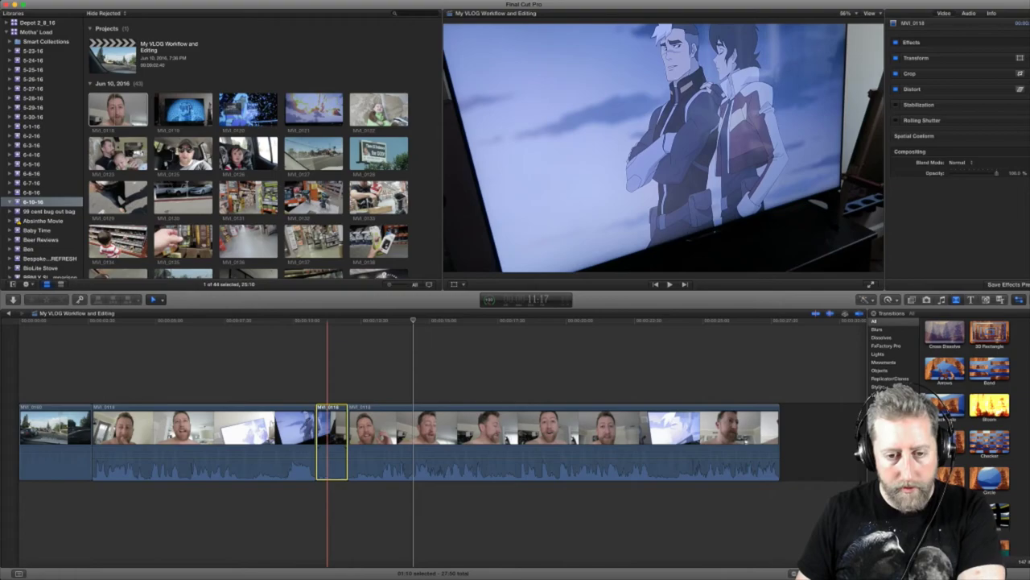
key(Delete)
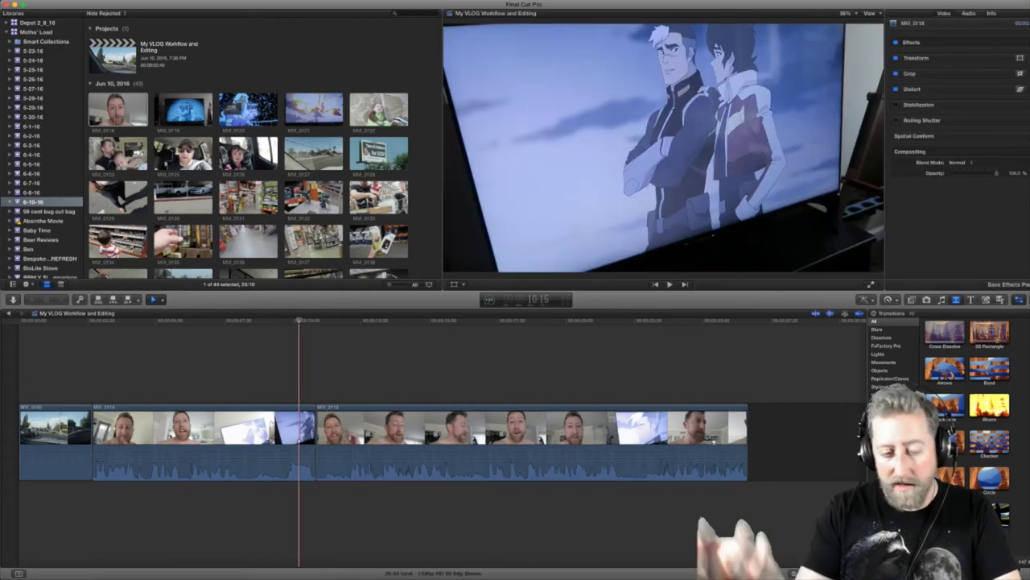
- Play on through MVI_0118 and delete the 01:10 section that starts at about 16 seconds
key(space)
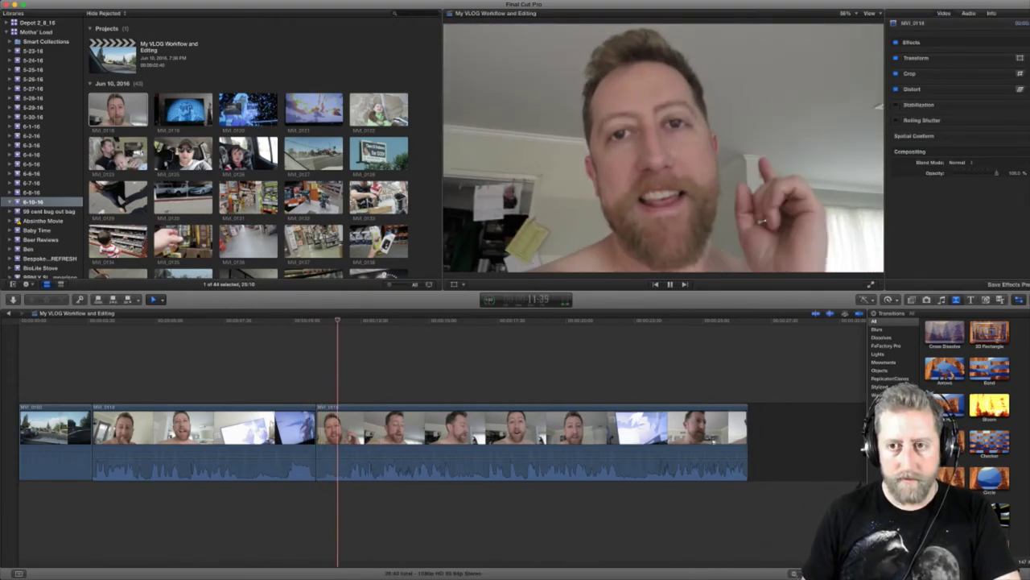
key(space)
key(space)
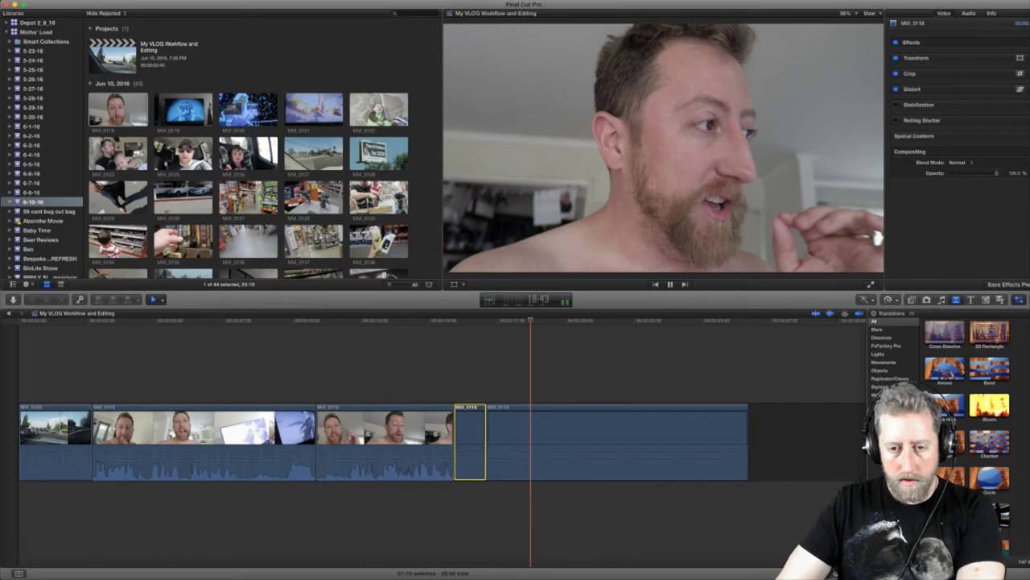
key(Delete)
key(space)
- Look through the cartoon clips in the 6-10-16 event and append MVI_0121 to the end of the timeline
key(b)
click(182, 110)
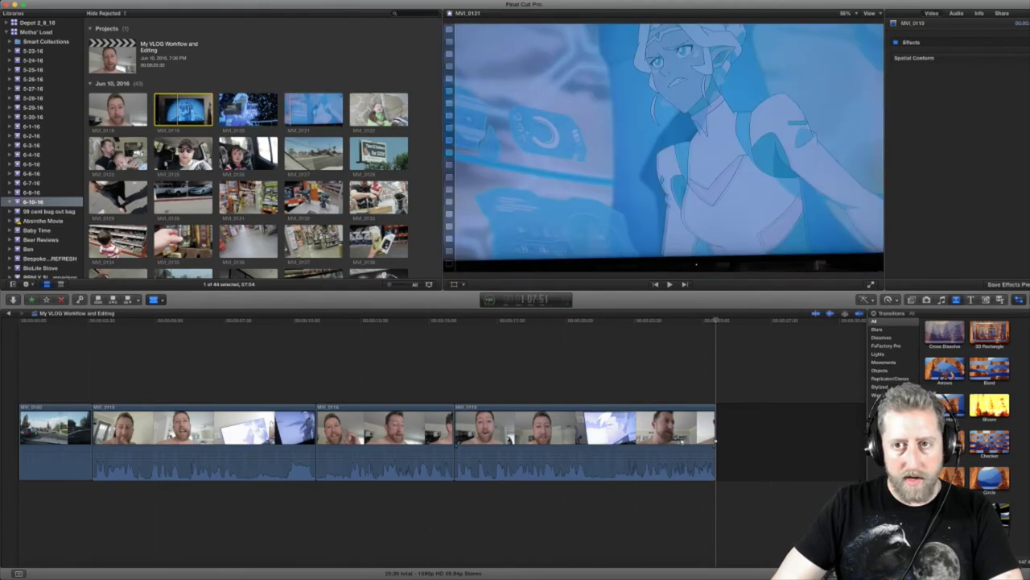
click(314, 110)
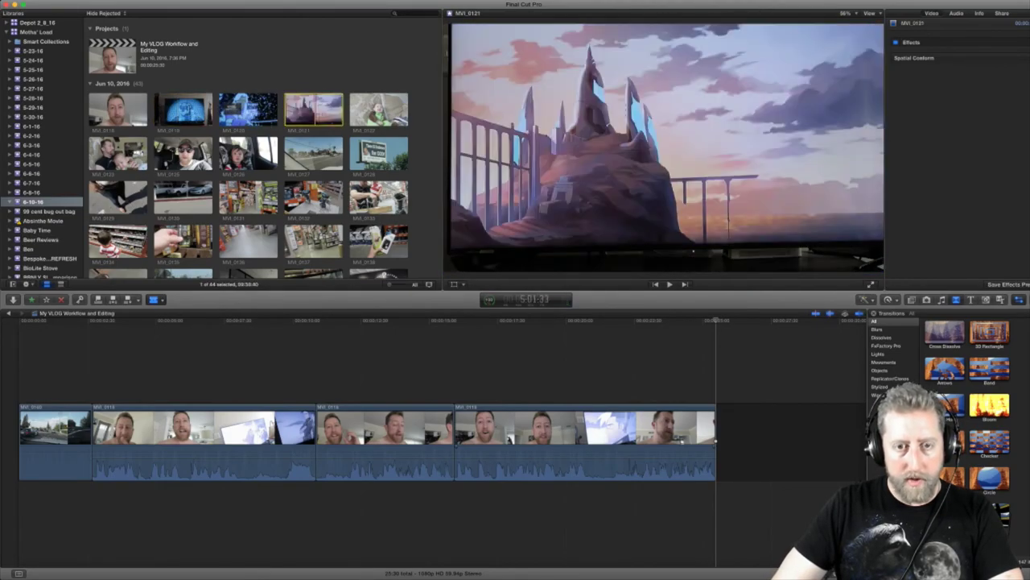
key(e)
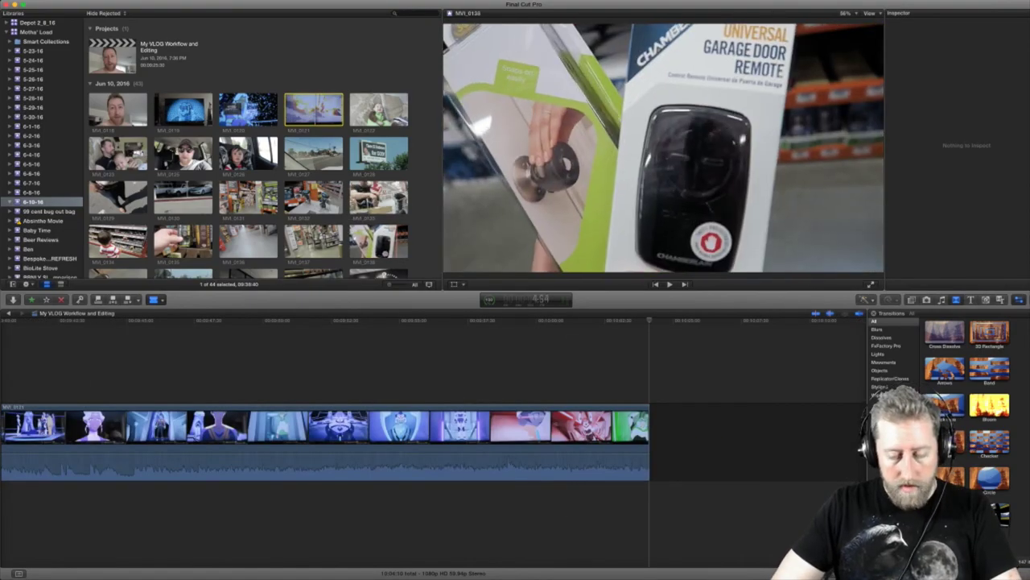
click(469, 515)
key(shift+z)
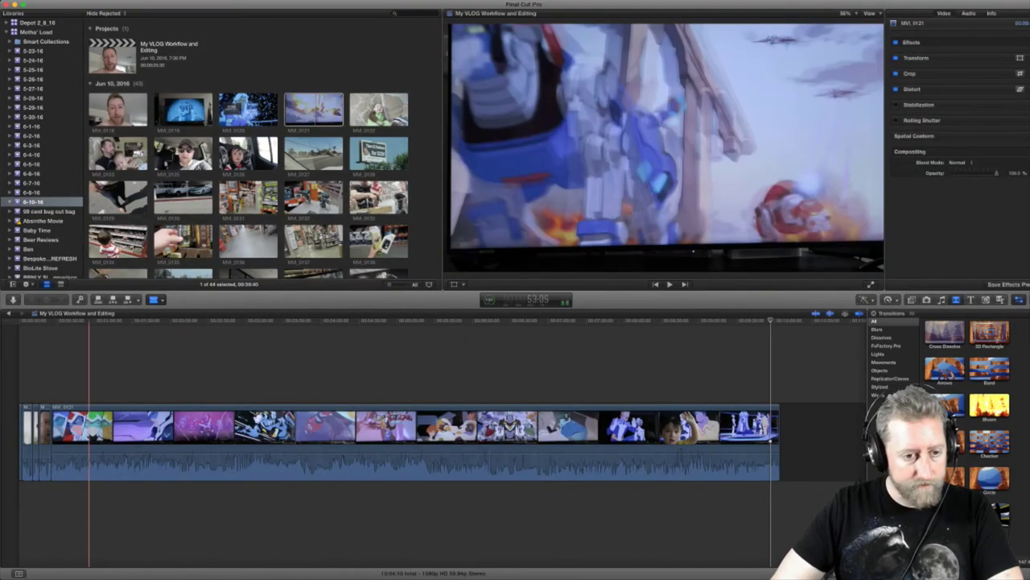
- Split MVI_0121 and delete a section of about two and a half minutes starting near the 30-second mark
click(56, 515)
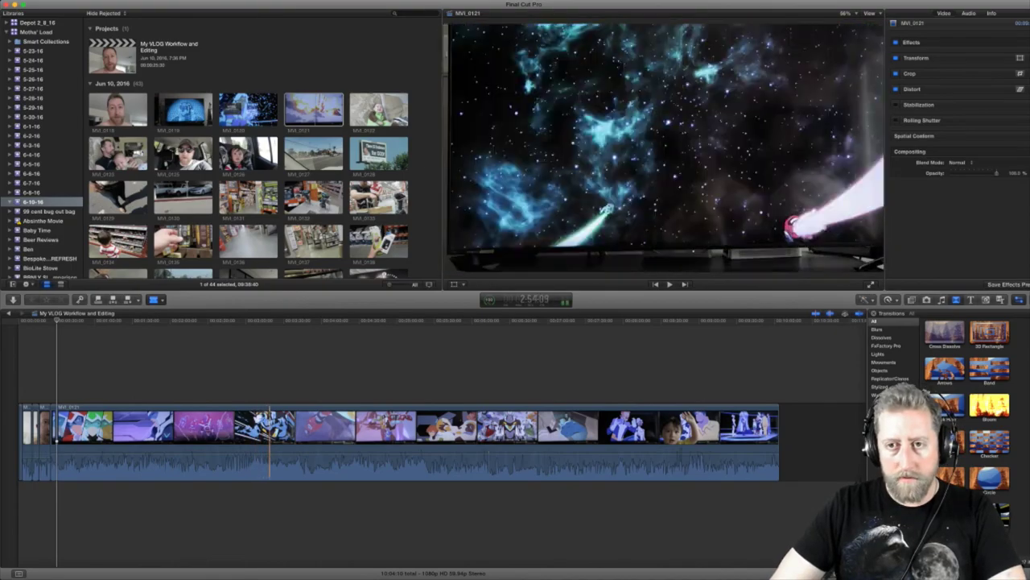
click(243, 442)
key(a)
click(209, 443)
key(BackSpace)
- Play the remaining MVI_0121 footage and cut out the short sliver at about 31 seconds on the timeline
key(space)
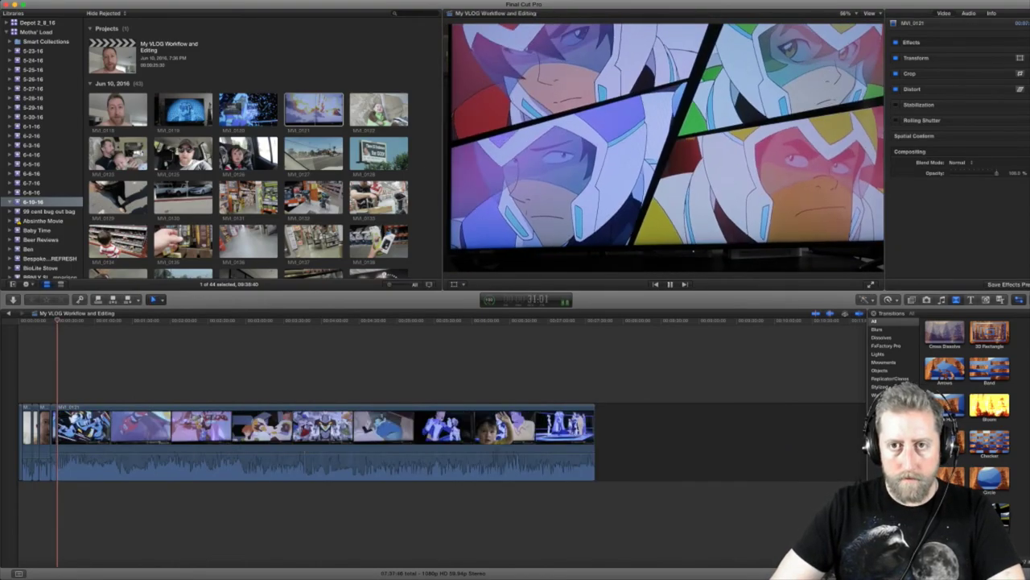
key(super+=)
key(space)
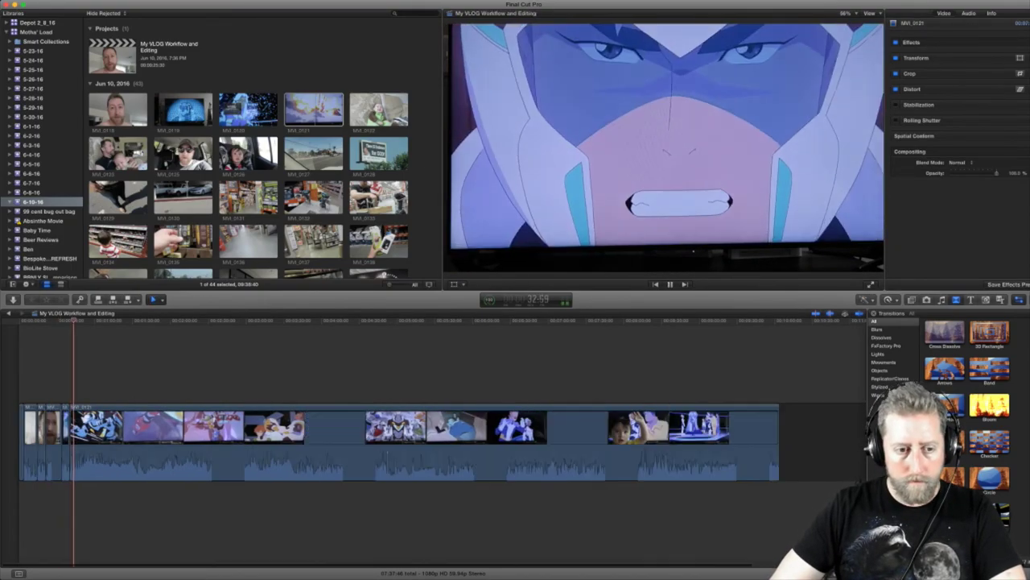
key(super+=)
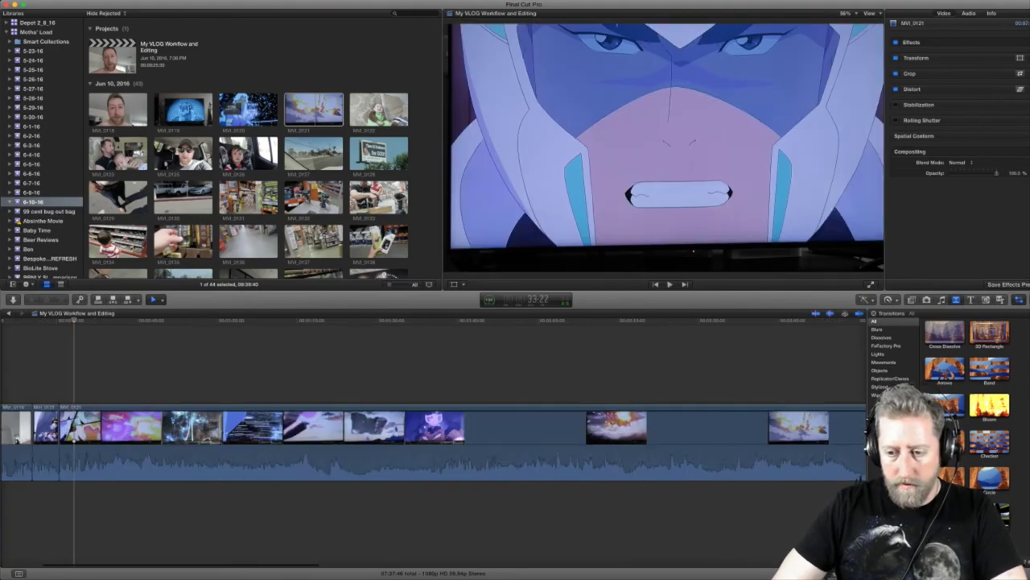
scroll(646, 442, left, 1)
key(space)
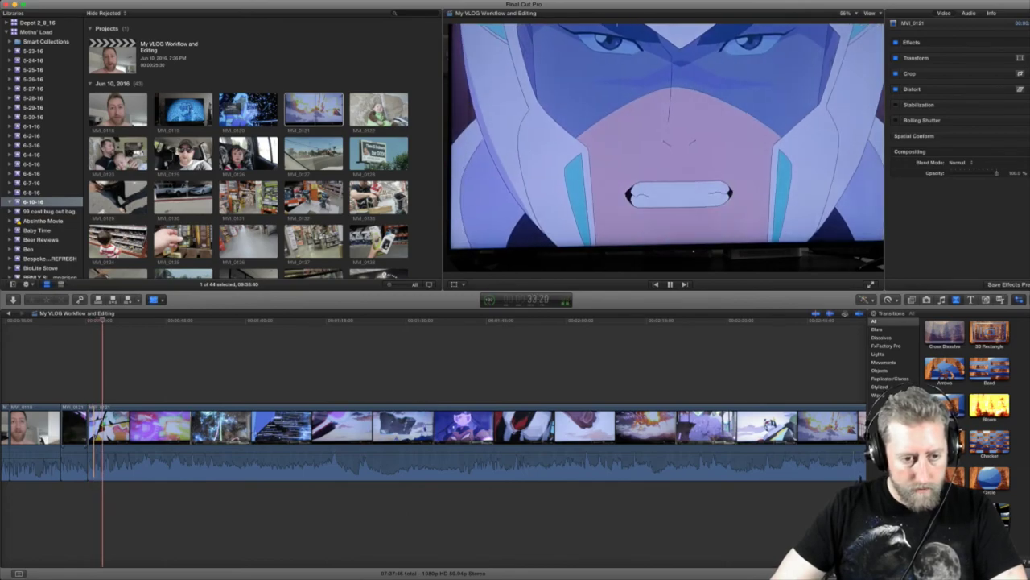
click(93, 439)
key(a)
click(91, 445)
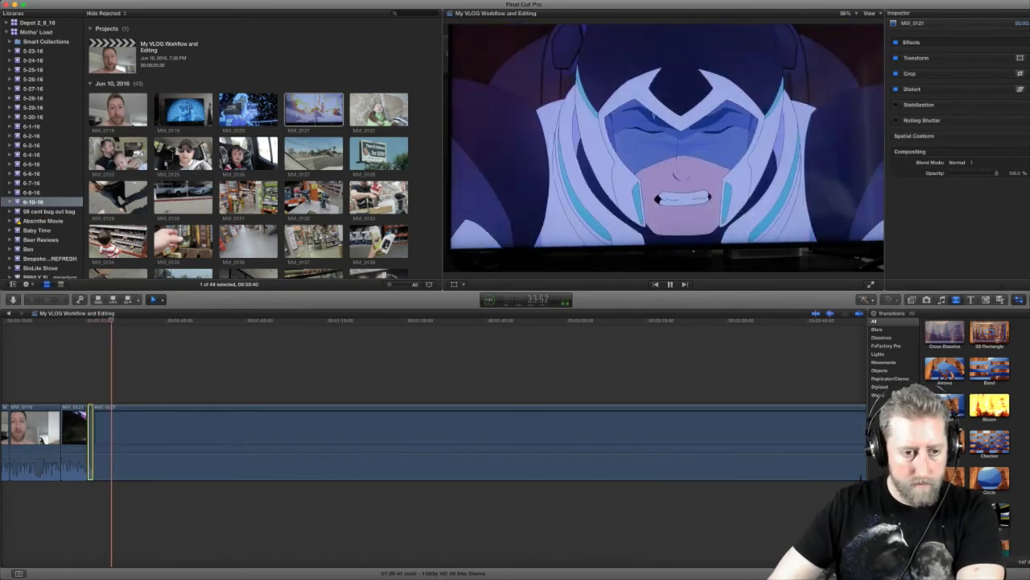
key(BackSpace)
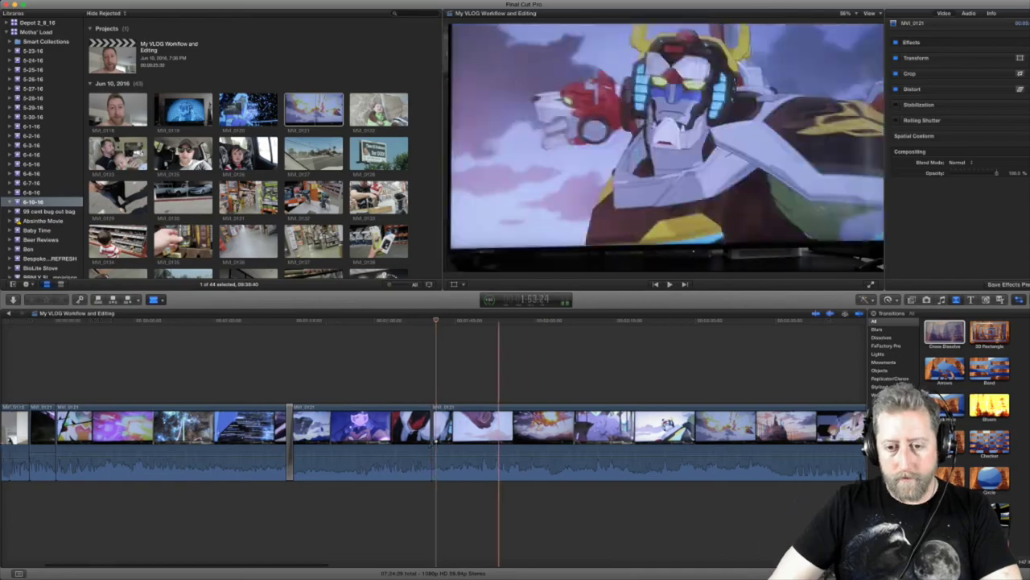
- Insert the baby clip MVI_0122 at the very beginning of the timeline
scroll(262, 153, down, 1)
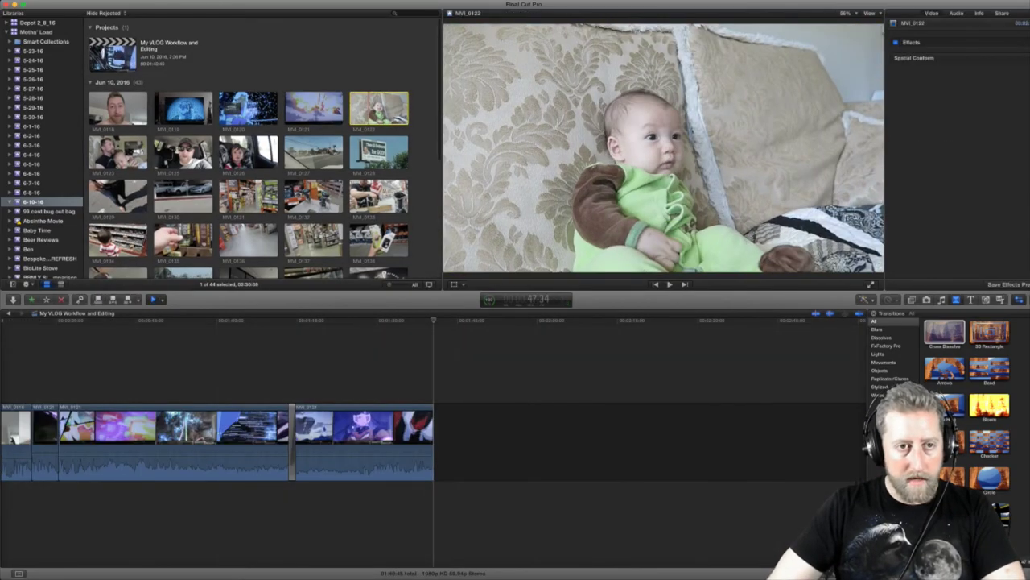
scroll(262, 153, down, 1)
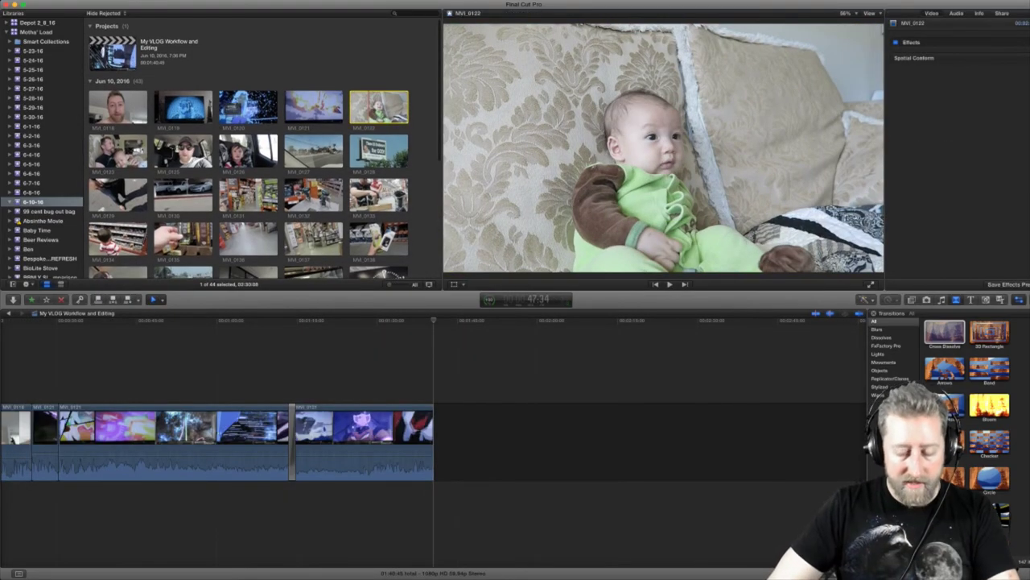
click(5, 363)
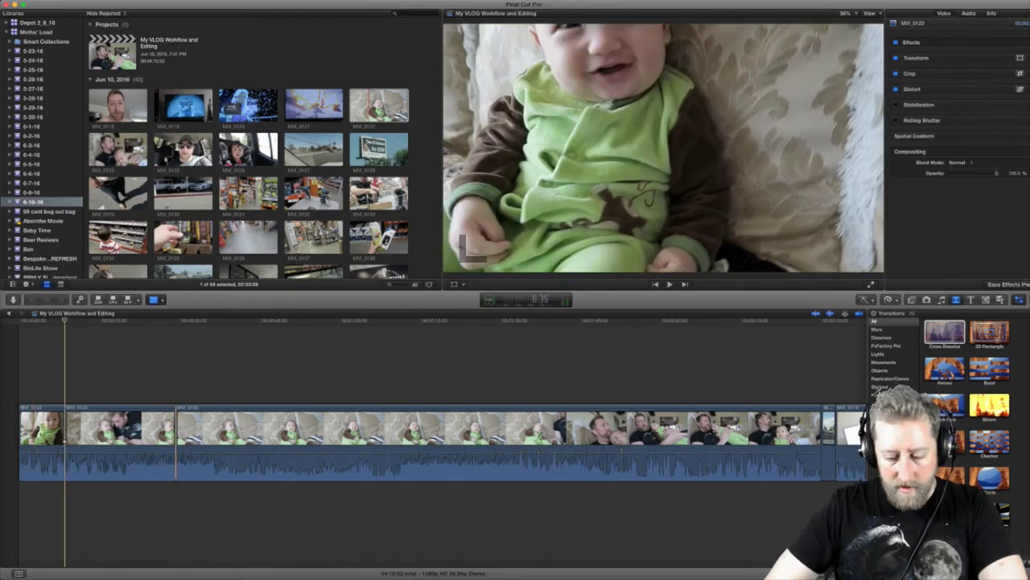
- Delete the section after the first 8 seconds of MVI_0122, plus that clip's closing piece with the man on the couch
key(super+b)
click(131, 442)
key(Delete)
key(Home)
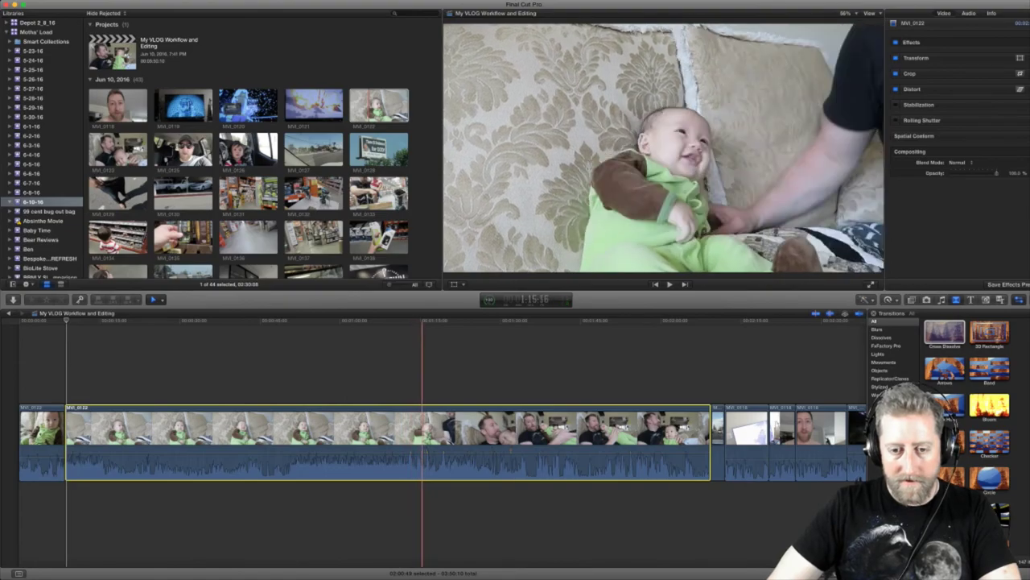
key(alt+])
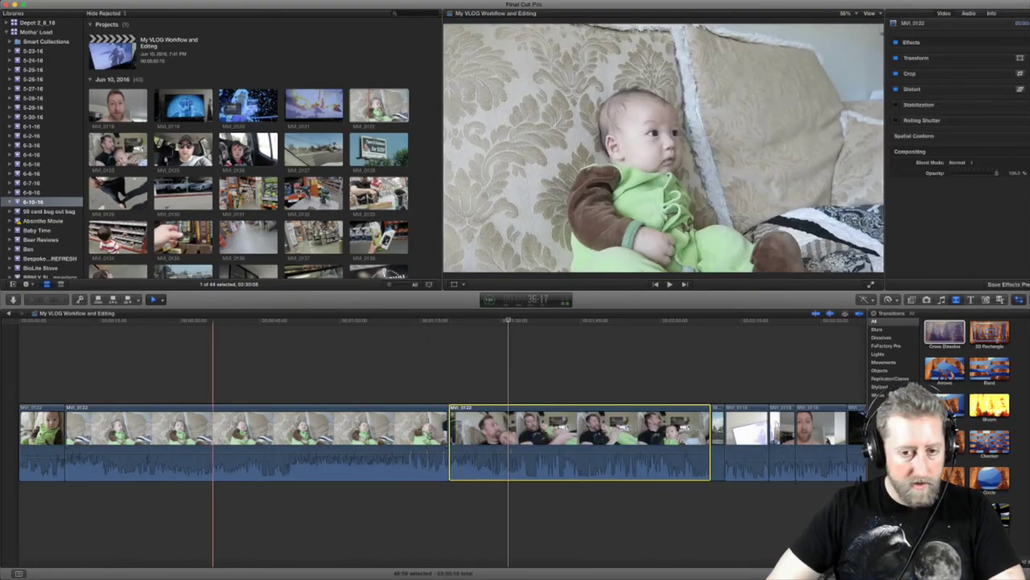
key(Delete)
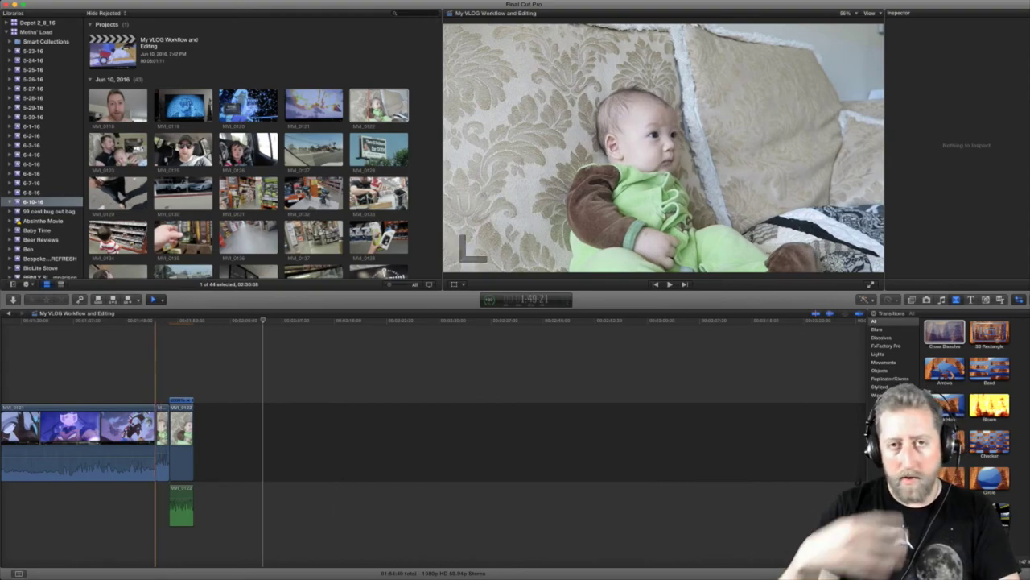
- Play the end of the timeline and extend the last MVI_0122 clip's video to about 1:57
click(156, 370)
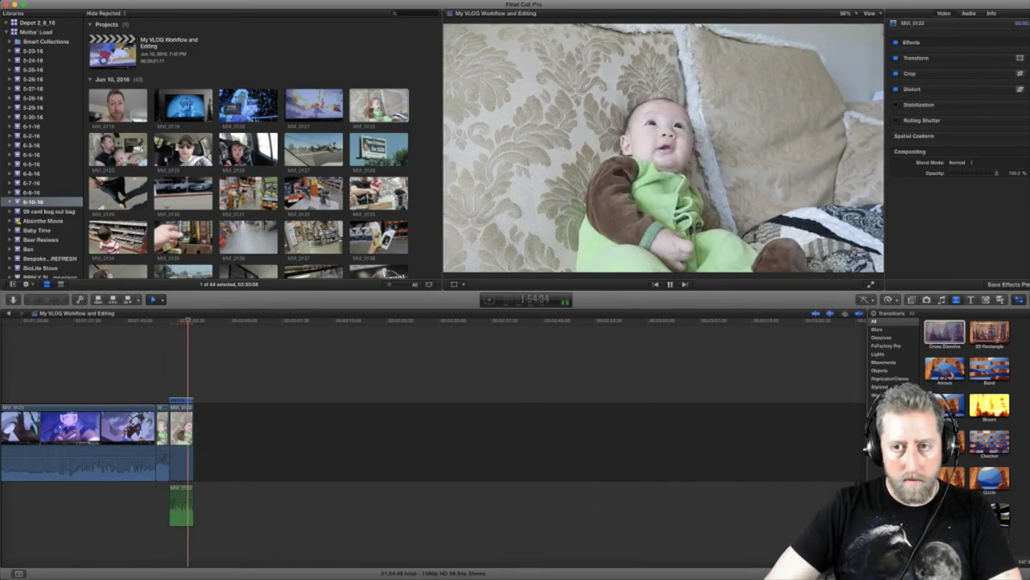
key(k)
drag(193, 441, 210, 441)
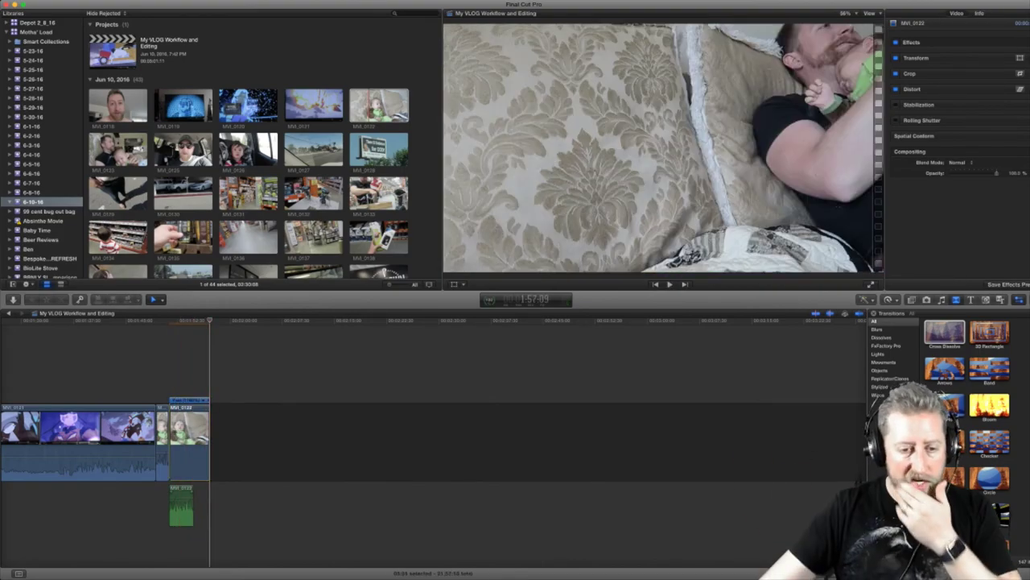
key(shift+z)
key(space)
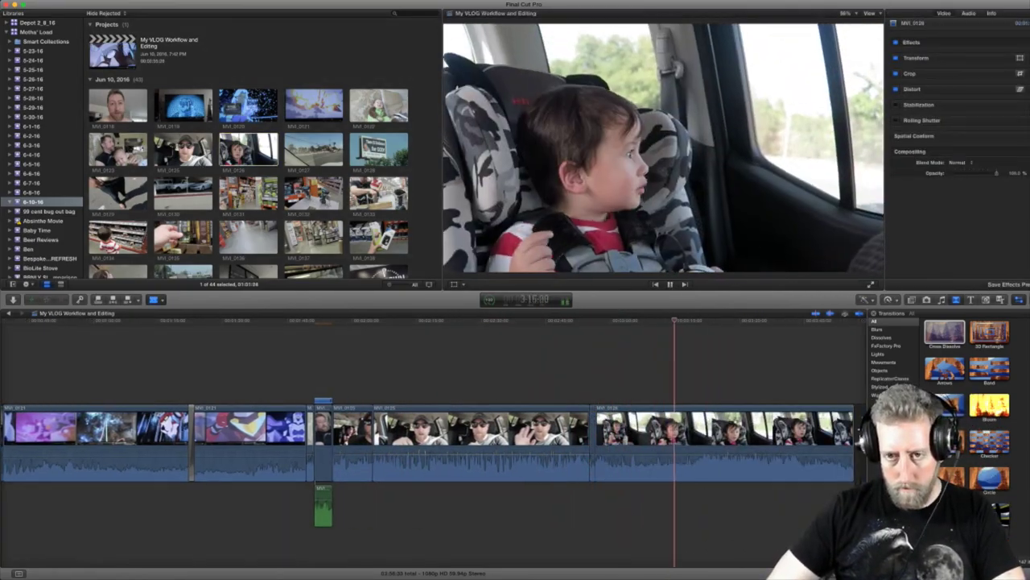
- Cut the car-seat clip MVI_0126 down to a short piece and append clip MVI_0127 to the timeline
key(super+b)
key(Delete)
key(Delete)
key(e)
key(super+b)
click(623, 451)
key(Delete)
key(shift+z)
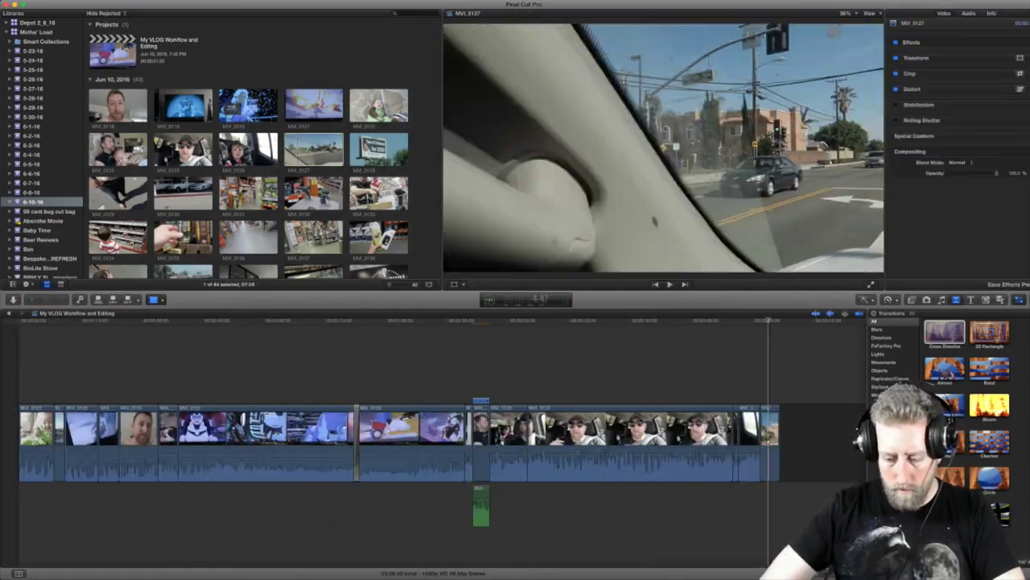
- Append the billboard clip MVI_0128 to the timeline and cut off its unwanted piece
key(e)
key(shift+z)
key(super+b)
key(Delete)
key(shift+z)
- Append clips MVI_0129 and MVI_0130 to the timeline, cutting away their unwanted footage
key(e)
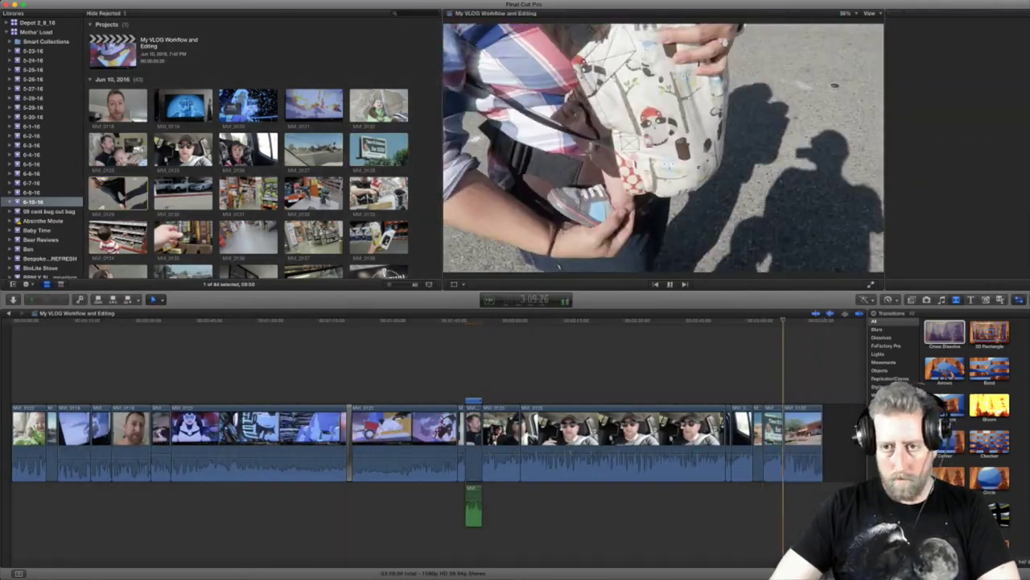
key(super+equal)
key(super+b)
key(Delete)
key(e)
- Append the store clips MVI_0131 and MVI_0132 to the end of the timeline
click(248, 193)
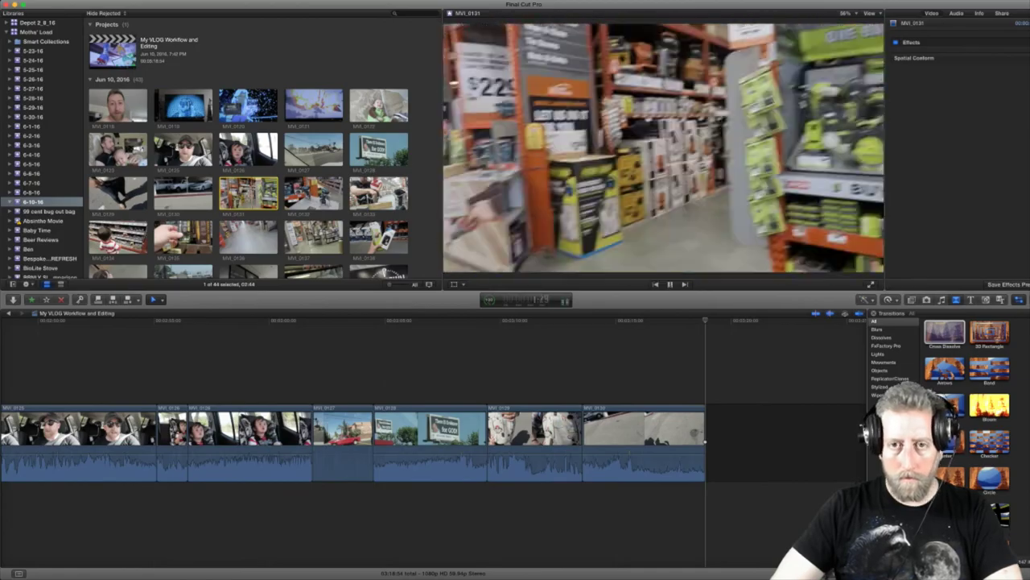
key(e)
click(314, 193)
key(e)
- Append the power-tool clip MVI_0133 to the timeline and split off and delete its unwanted piece
click(379, 193)
key(e)
key(shift+z)
key(super+b)
key(Delete)
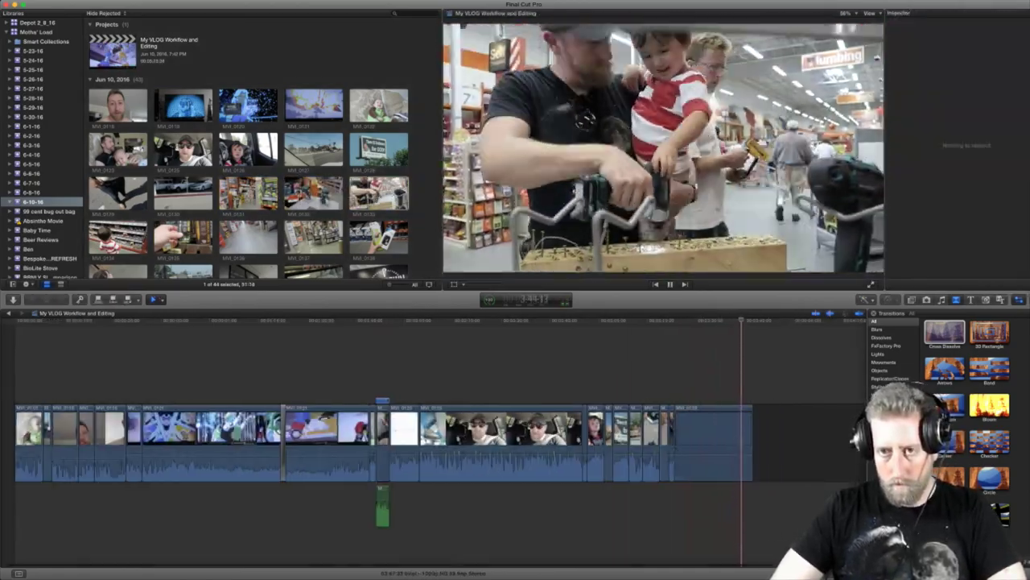
- Append the hardware-aisle clip MVI_0134 to the timeline and cut out an unwanted piece
click(119, 238)
key(e)
key(super+equal)
key(super+equal)
key(super+minus)
key(super+b)
key(Delete)
- Split clip MVI_0134 near its end and delete the closing piece
key(super+b)
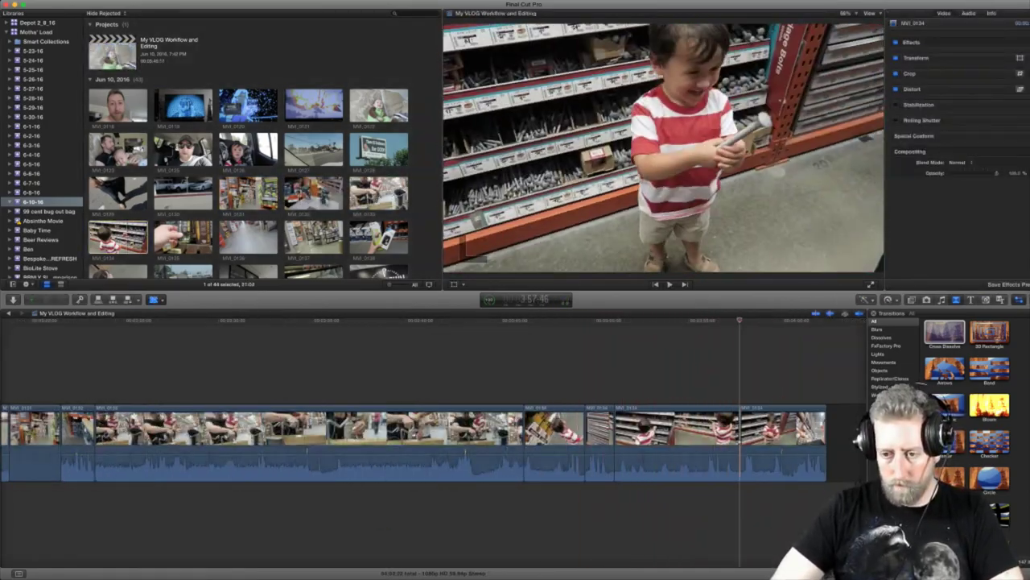
click(782, 430)
key(a)
click(804, 430)
key(Delete)
- Delete the unwanted opening section of the last car clip MVI_0161, then fit the whole timeline in view
scroll(182, 193, down, 3)
click(175, 180)
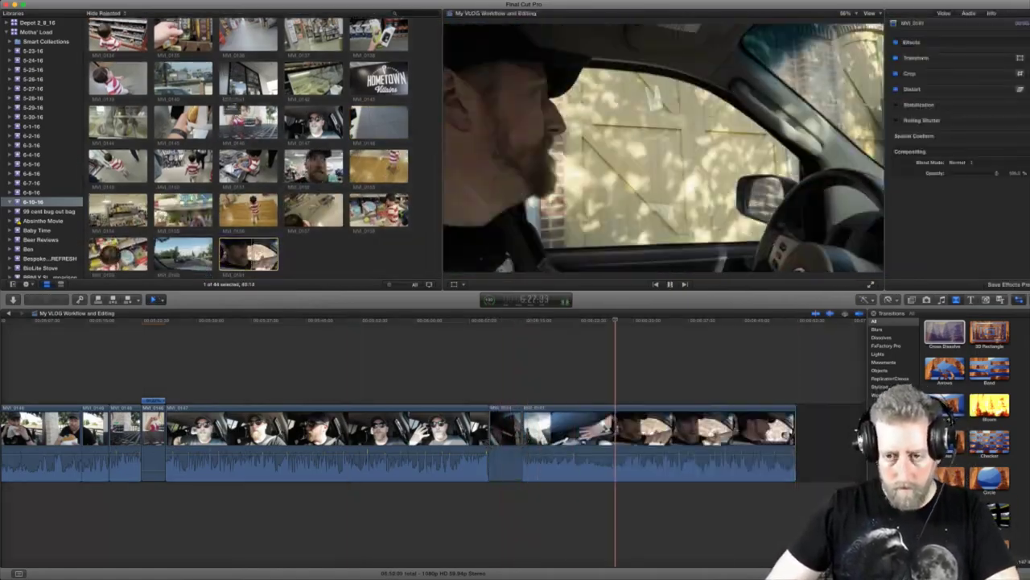
key(Delete)
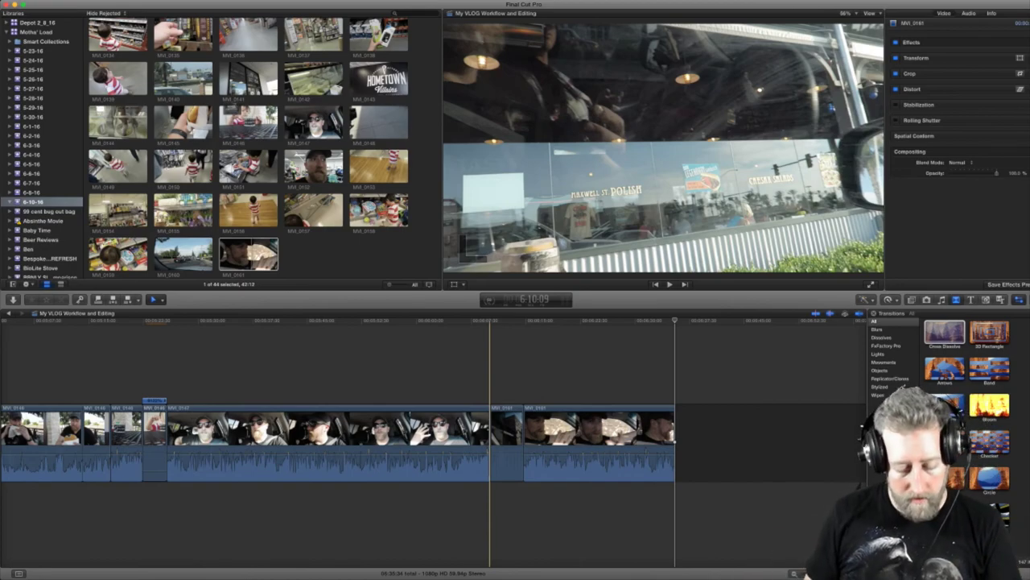
key(shift+z)
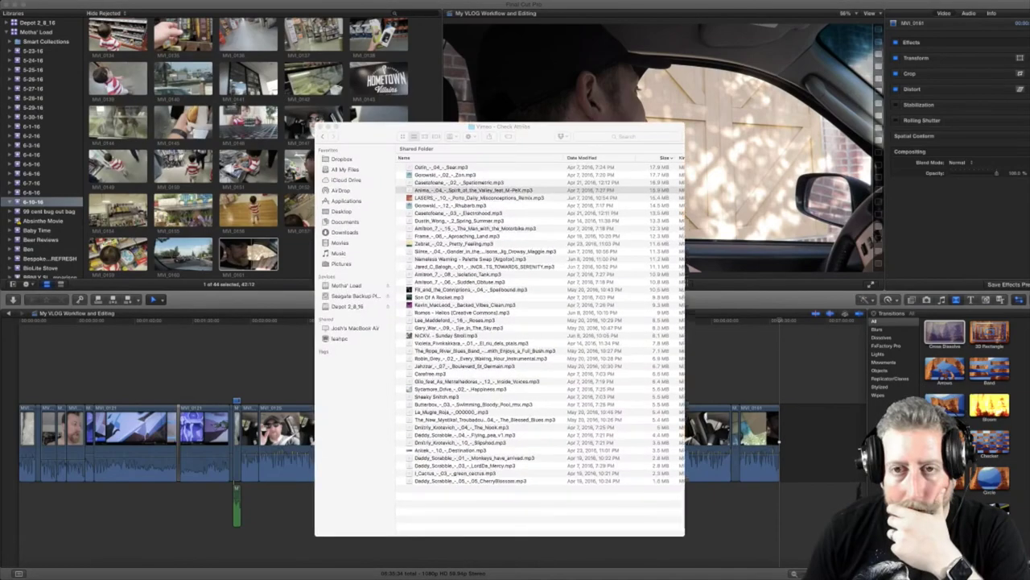
- Browse the music files in the Finder folder "Vimeo - Check Attribs" and preview a track
drag(500, 124, 397, 66)
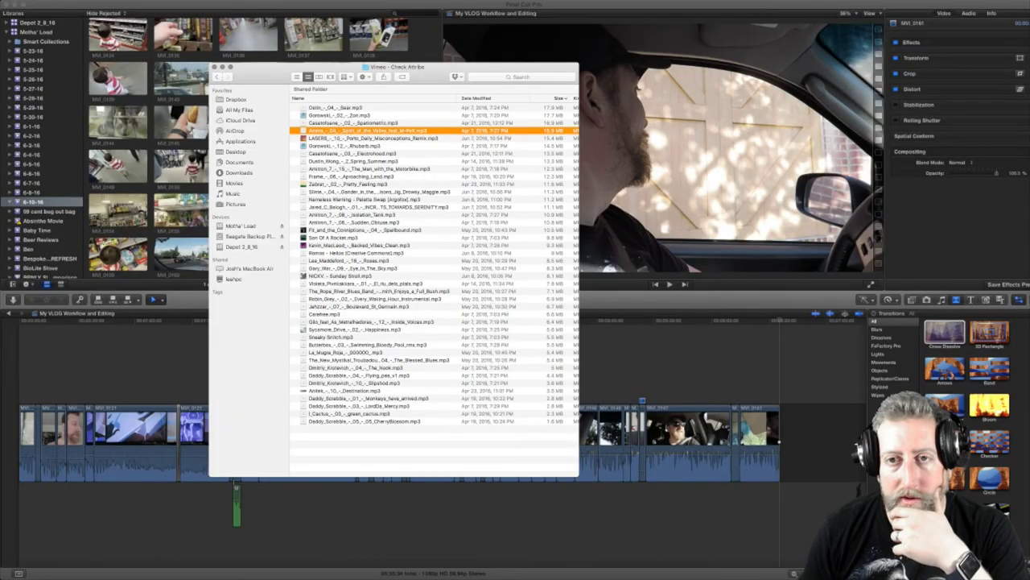
key(Down)
key(Down)
key(Down)
key(Down)
key(Down)
key(Down)
key(Down)
key(Down)
key(Down)
key(Down)
key(Down)
key(Down)
key(Down)
key(Down)
key(Up)
key(Up)
key(Up)
key(Up)
key(Up)
key(Up)
key(Up)
key(Up)
key(Up)
key(Up)
key(Up)
key(Up)
key(Up)
key(Up)
key(Up)
key(Up)
key(Up)
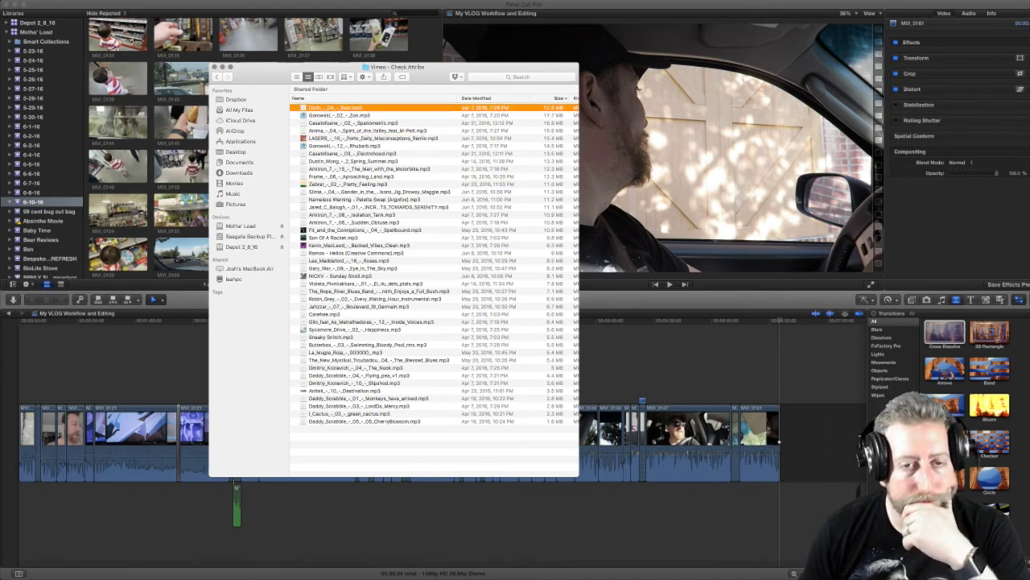
key(space)
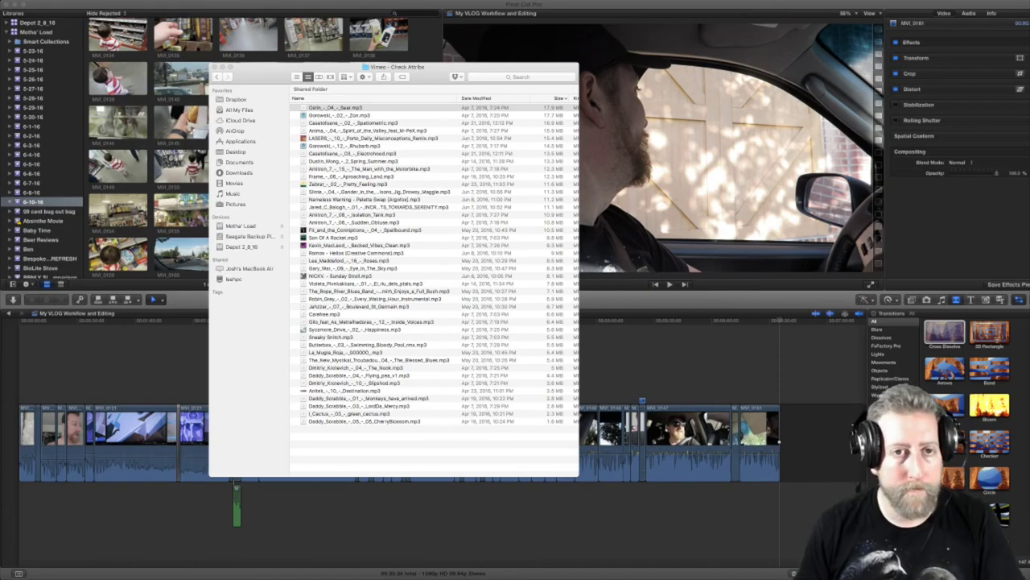
- Audition LASERS_-_10_-_Porto_Daily_Misconceptions_Remix.mp3 and add it beneath the clips at the start of the timeline
click(368, 131)
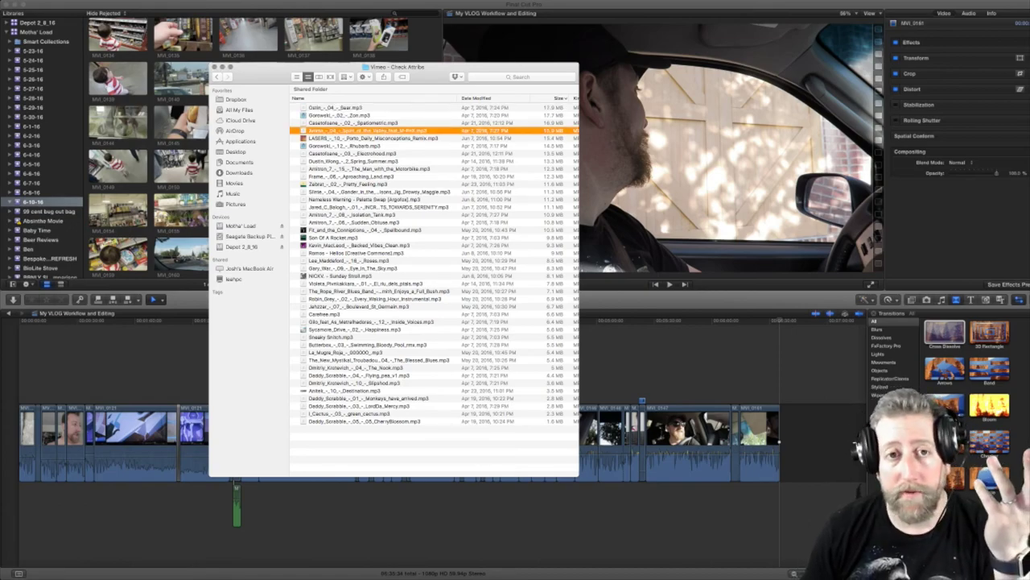
click(373, 138)
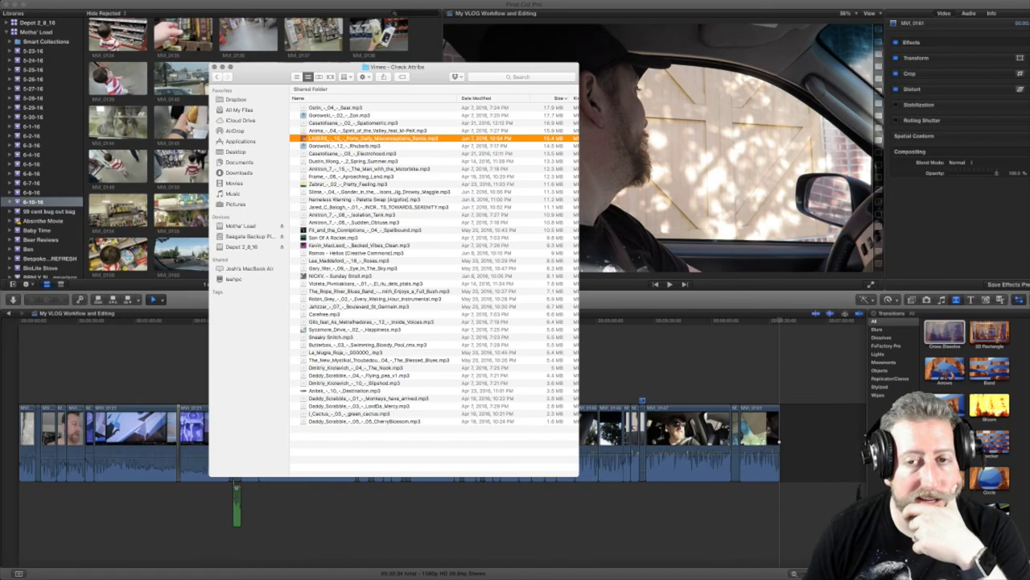
key(space)
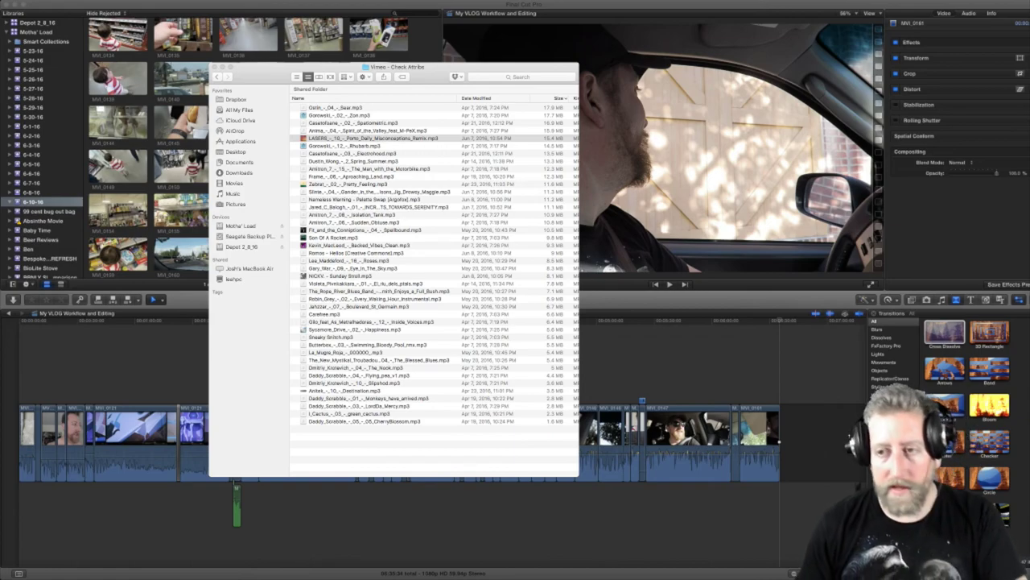
key(space)
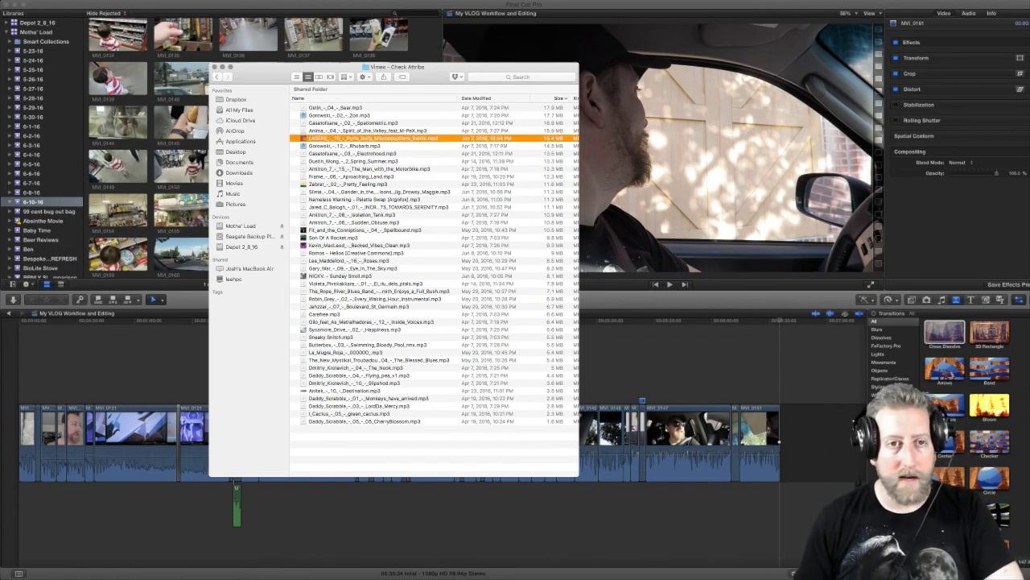
drag(355, 138, 21, 519)
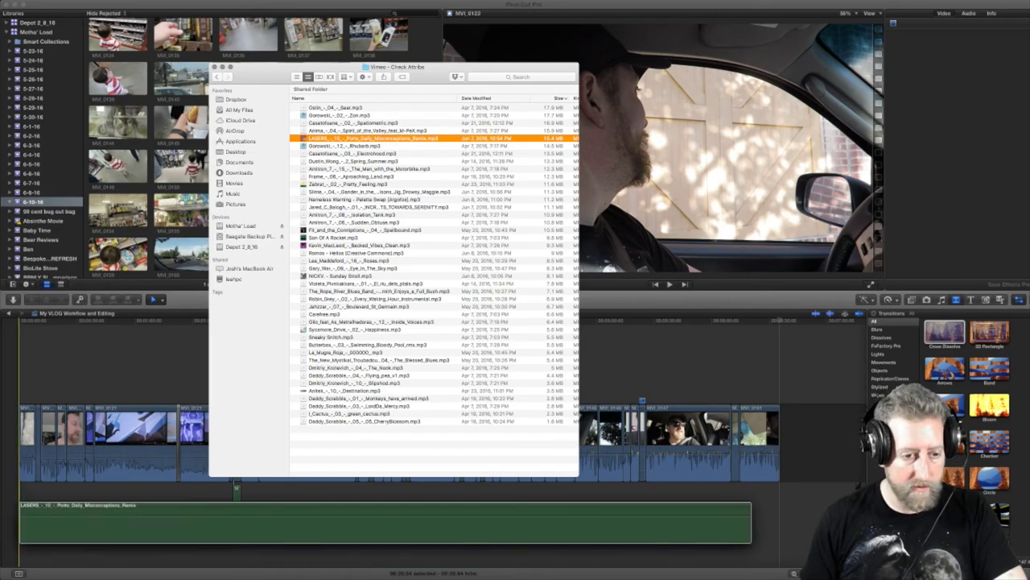
click(24, 501)
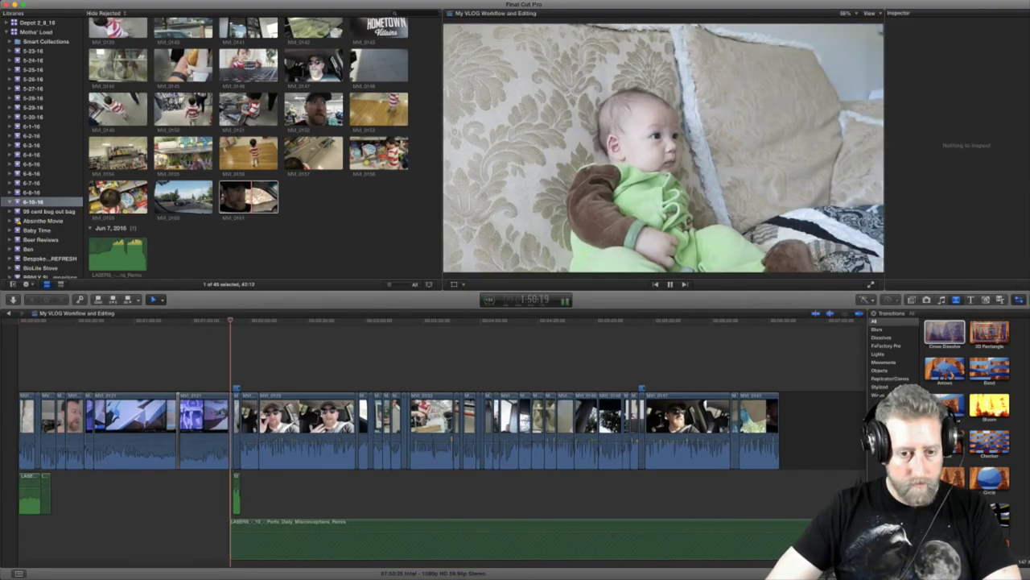
- Delete the detached audio piece below the MVI_0122 baby clip near 1:50, leaving the music there
key(super+4)
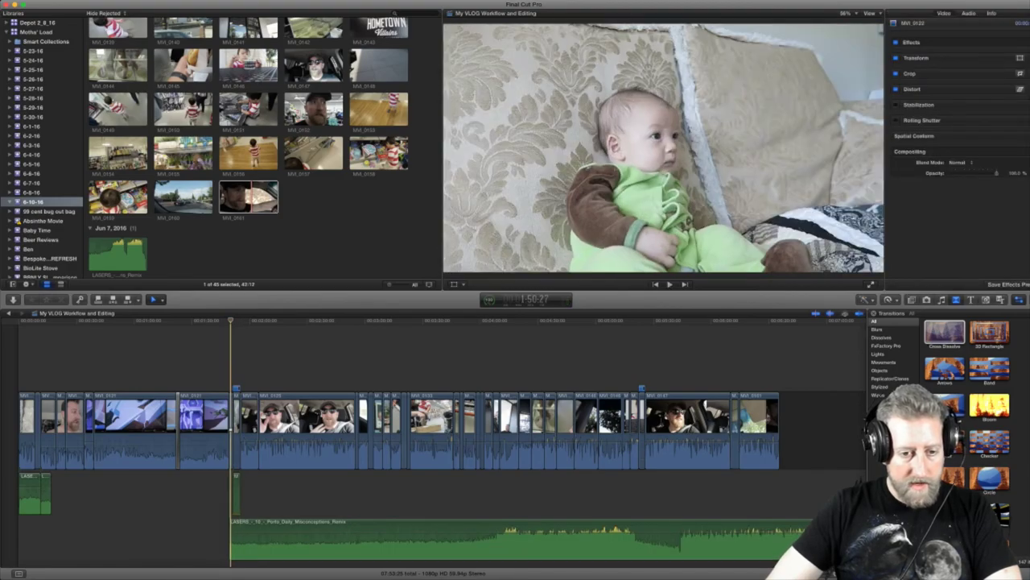
drag(231, 429, 232, 445)
drag(233, 457, 234, 439)
click(236, 492)
key(Delete)
- Split the music where the MVI_0122 baby clip ends and lower the part after the cut to -12 dB
key(super+equal)
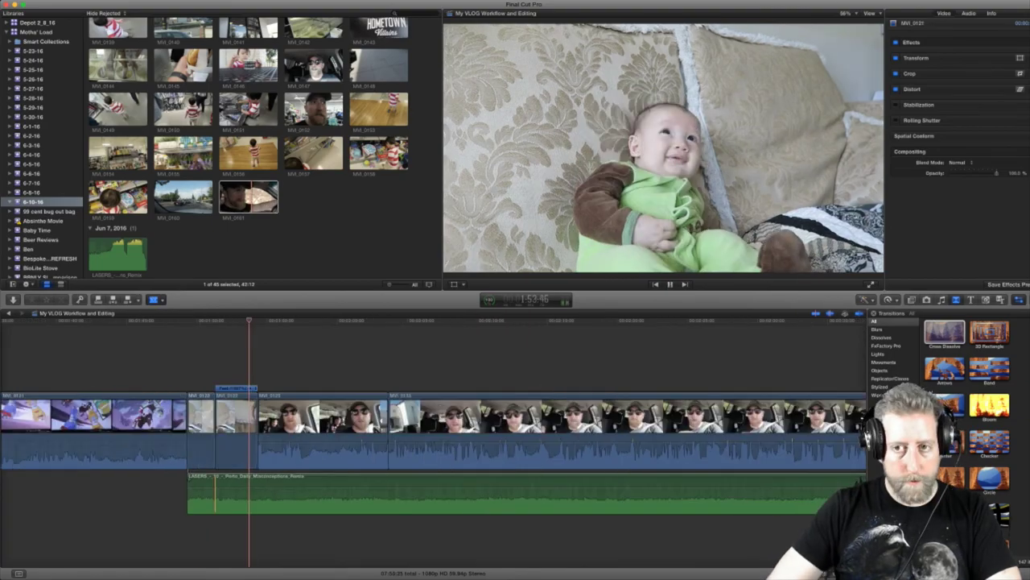
key(space)
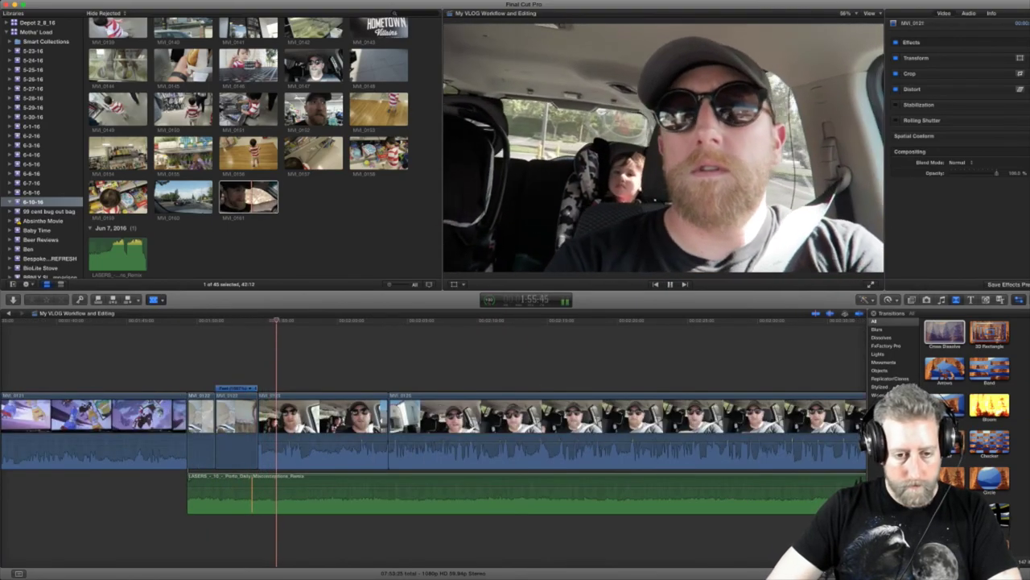
click(258, 493)
key(a)
drag(284, 486, 284, 495)
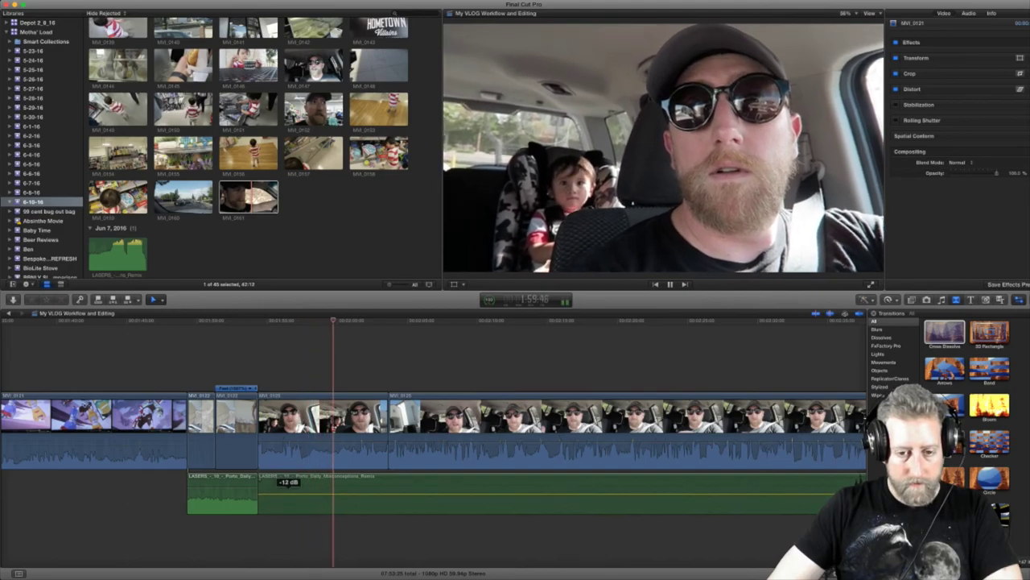
- Play the car talk around 2:10 and move the remaining music section so it starts at about 3:00
scroll(435, 443, right, 3)
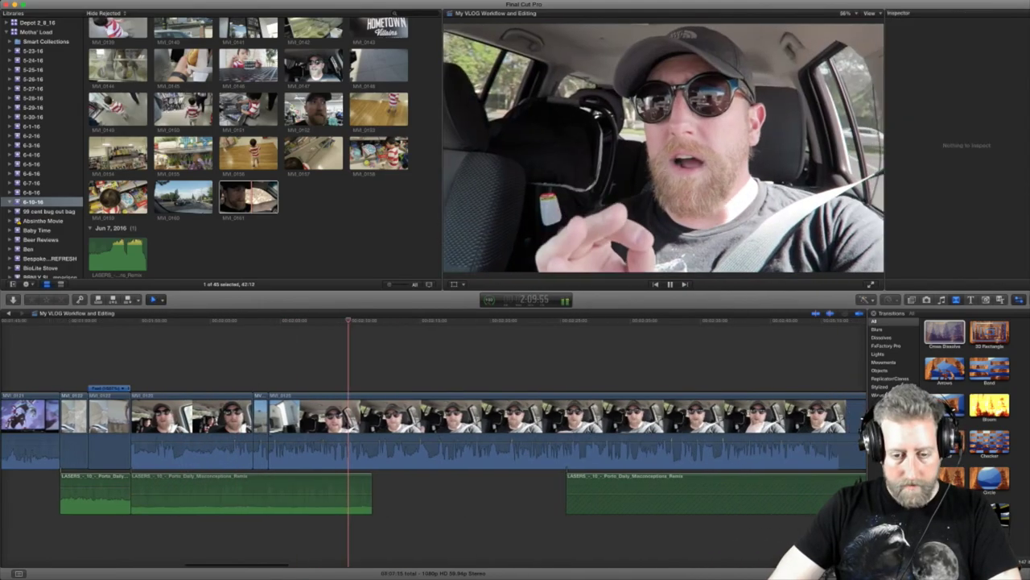
scroll(434, 443, right, 1)
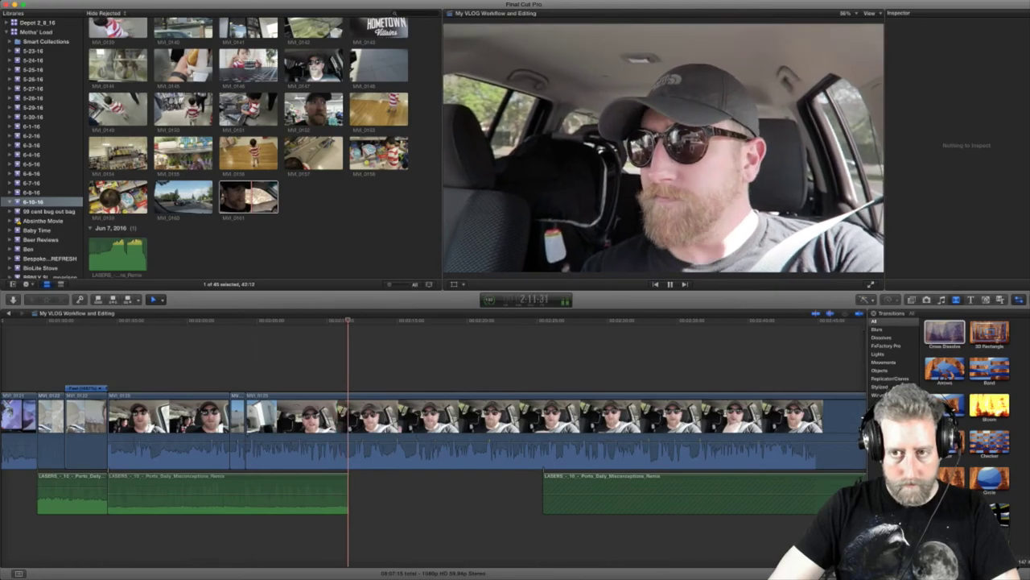
key(shift+z)
key(space)
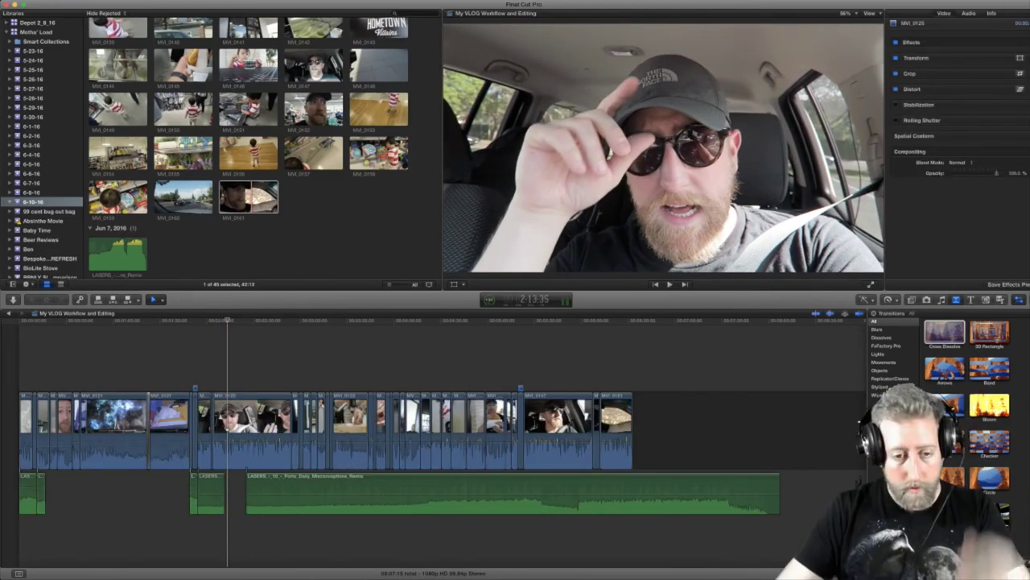
drag(273, 480, 324, 481)
key(super+equal)
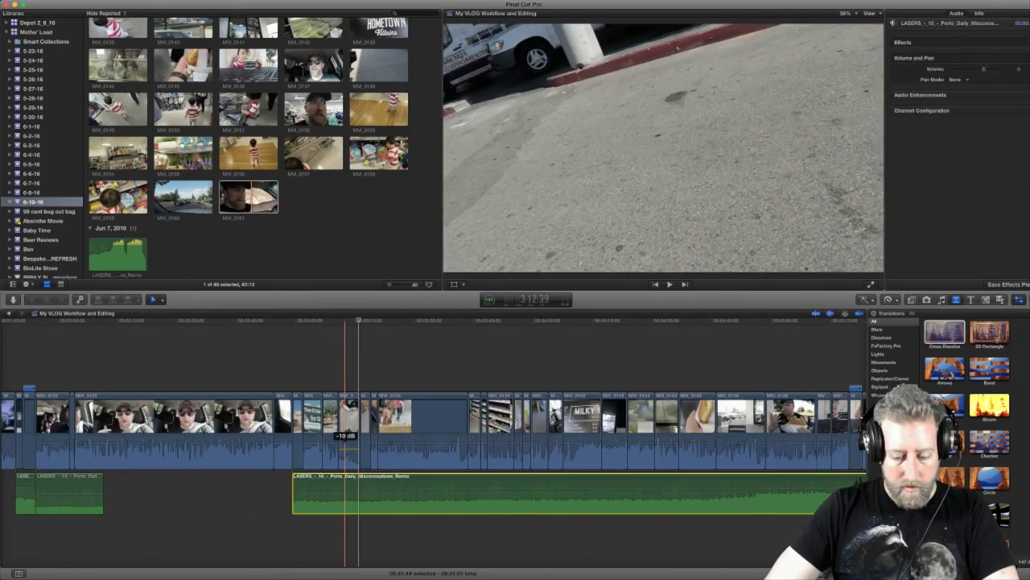
- Split the pavement clip MVI_0130 at about 3:13 and delete the piece after the cut
click(348, 423)
key(a)
click(352, 427)
key(BackSpace)
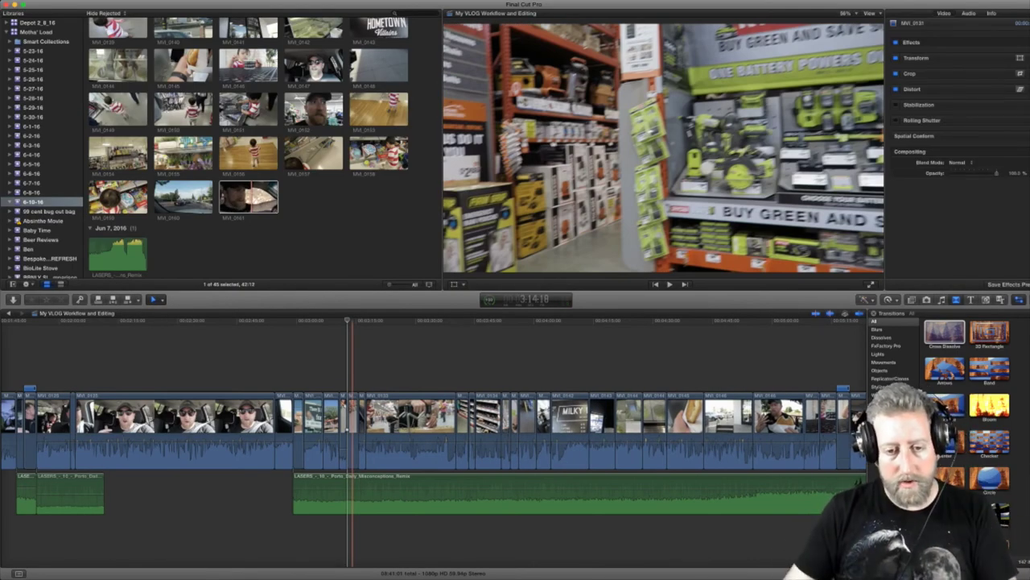
- Split the billboard clip MVI_0128 at about 3:04 and speed up its opening piece
key(space)
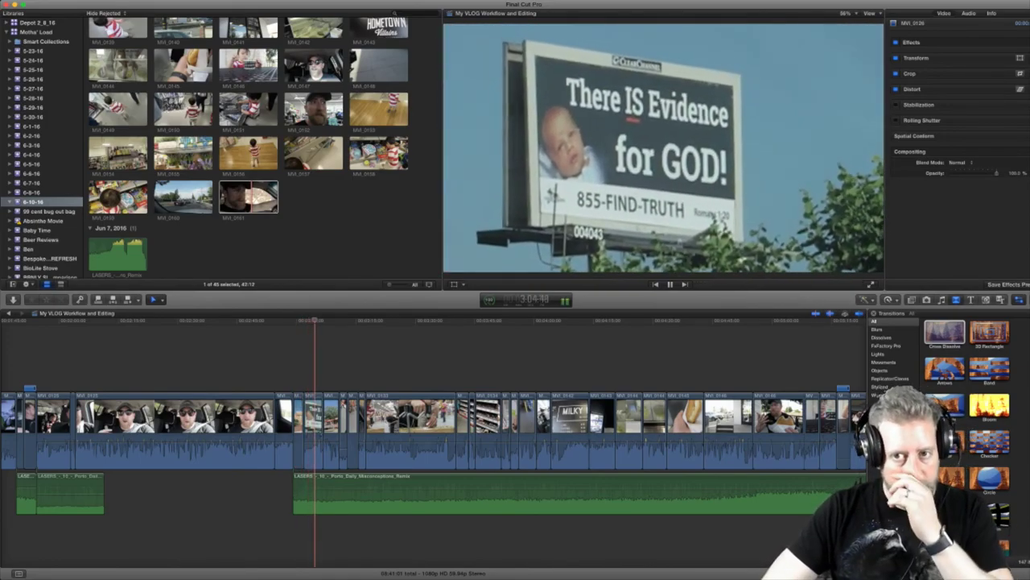
key(b)
click(314, 435)
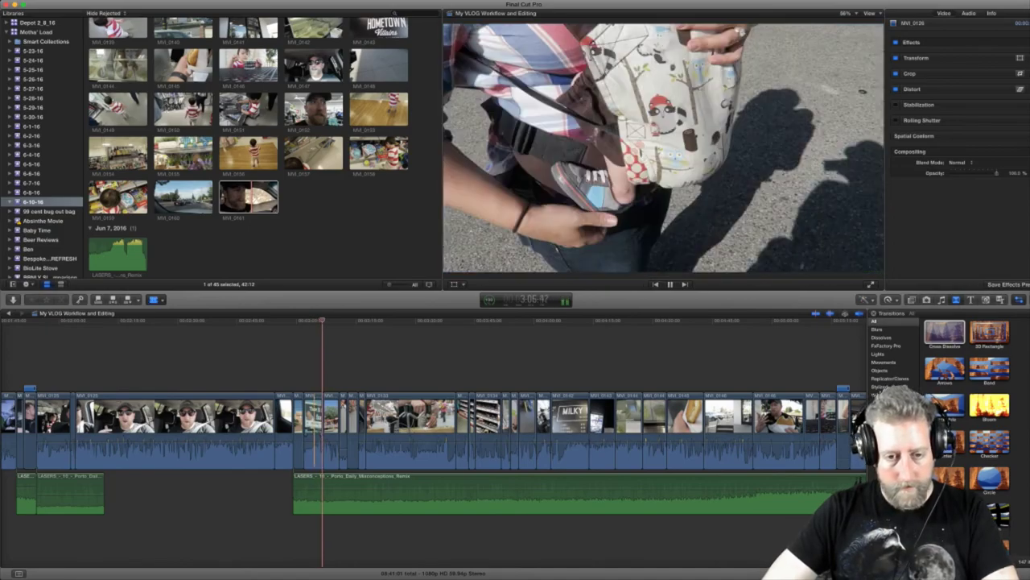
key(a)
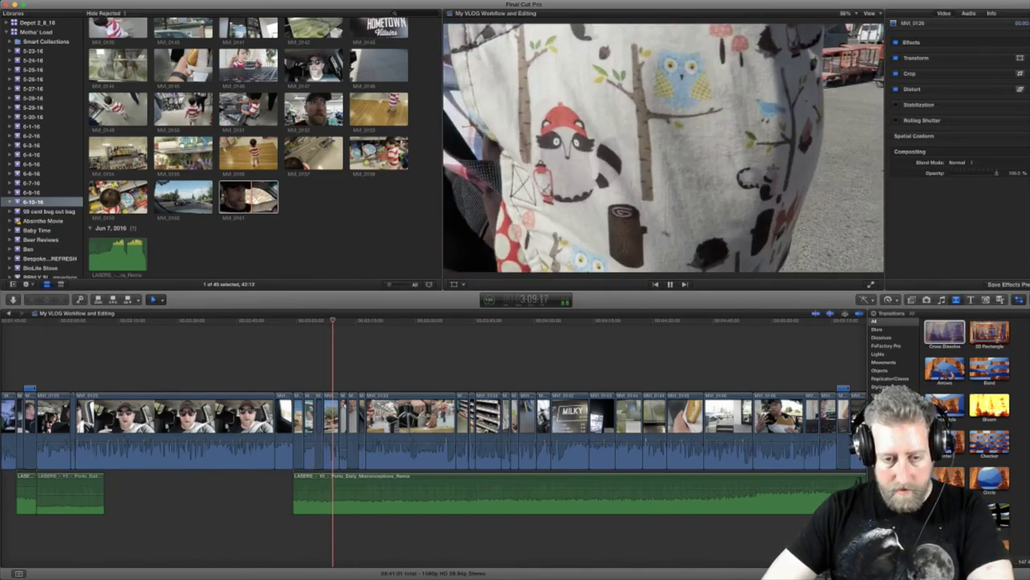
click(309, 435)
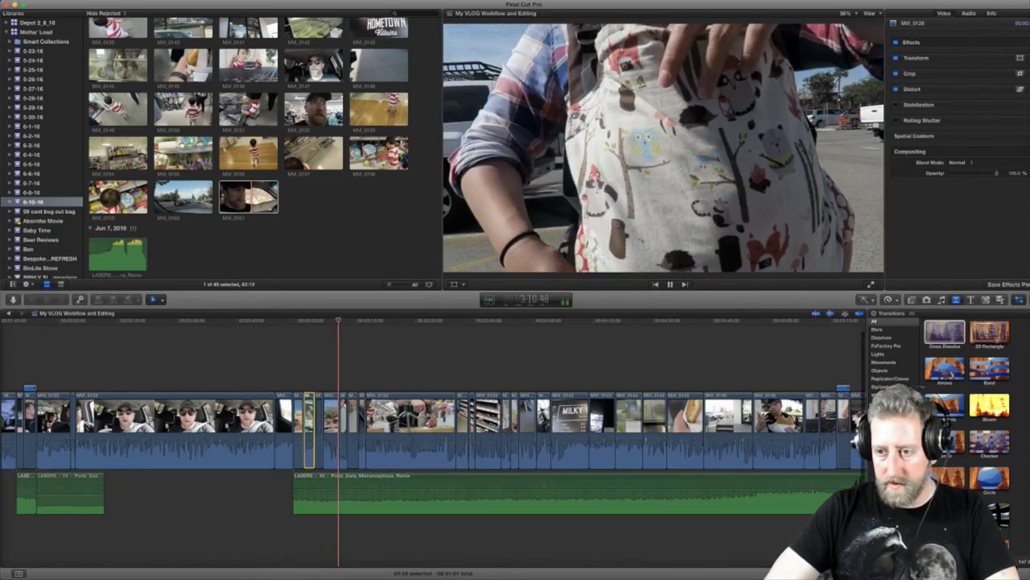
key(Delete)
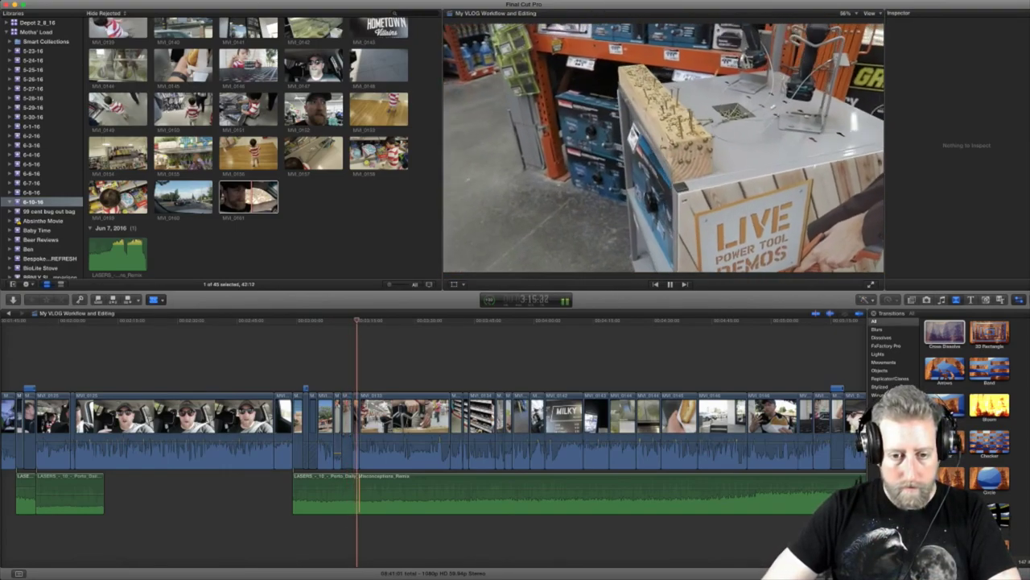
- Move the remaining music to start where the power-drill clip ends, leaving that clip without music
drag(398, 494, 489, 494)
click(405, 499)
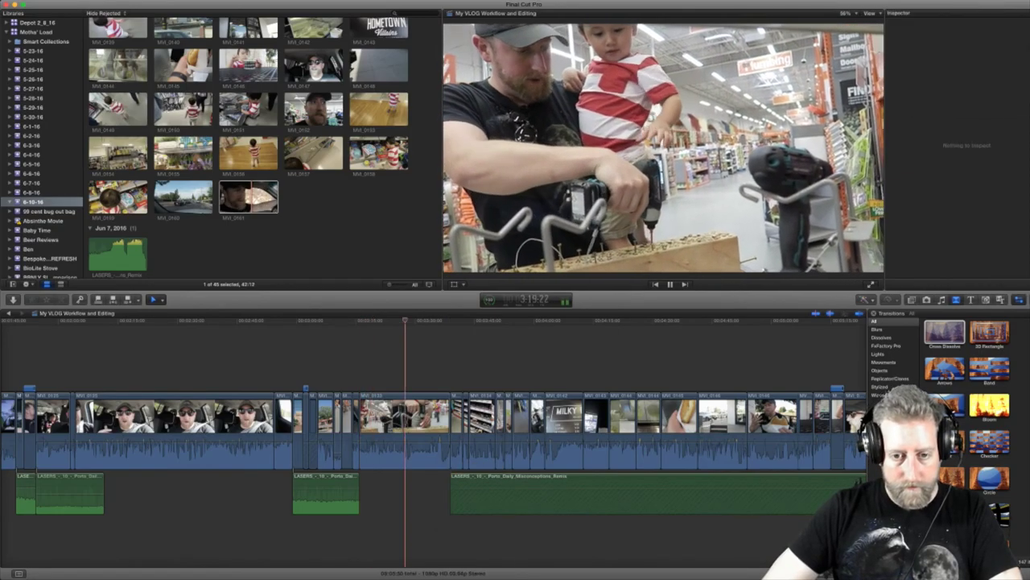
click(440, 499)
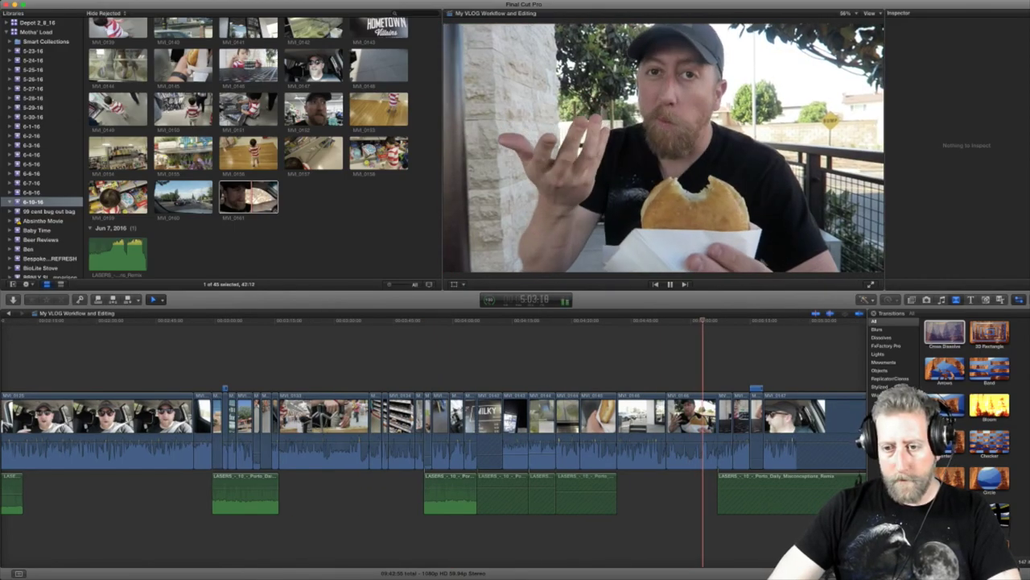
- Shift the last music section to start at about 5:06 under the sandwich clip MVI_0146 and play the transition
scroll(435, 442, right, 5)
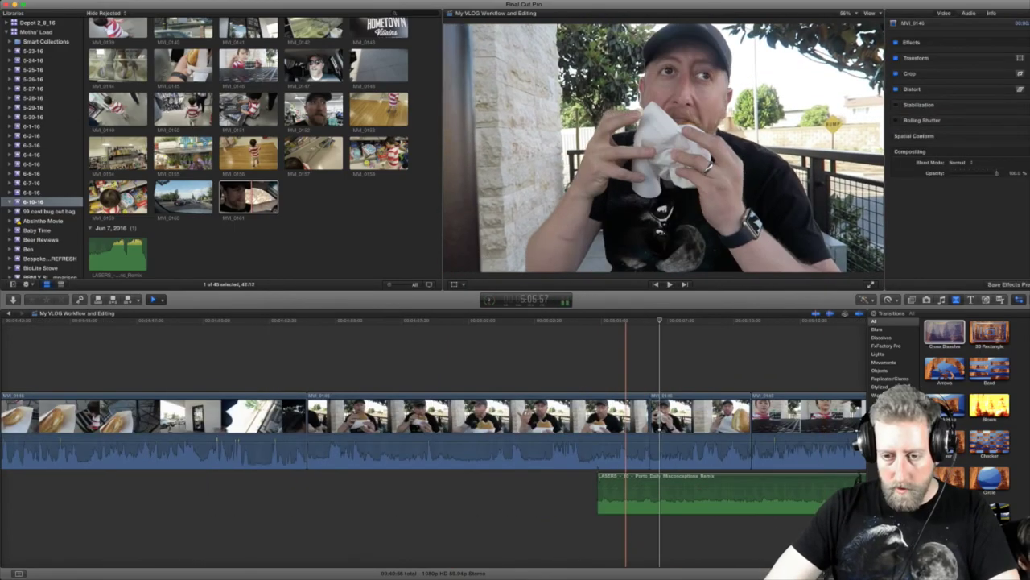
drag(623, 493, 649, 493)
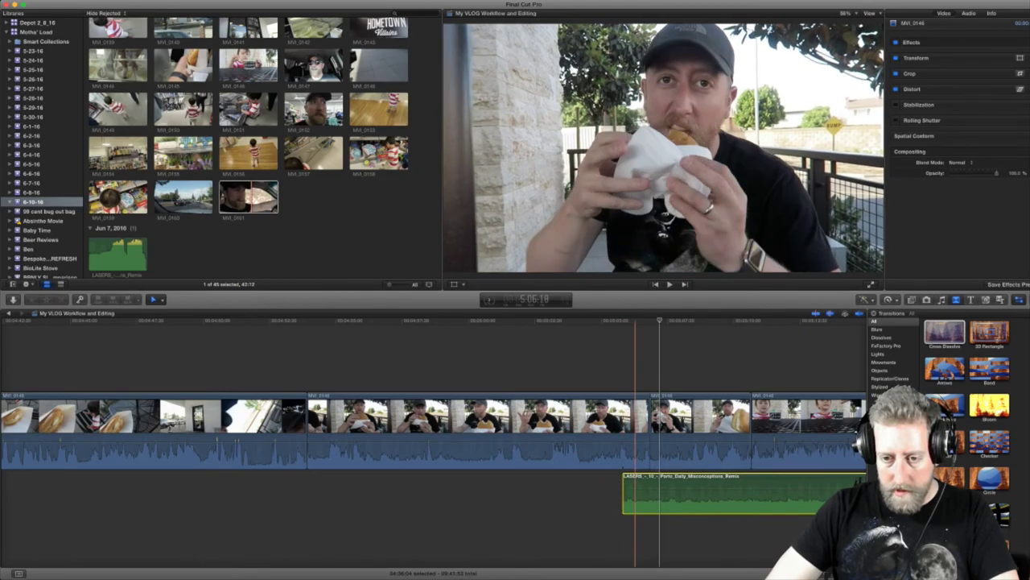
click(588, 499)
key(space)
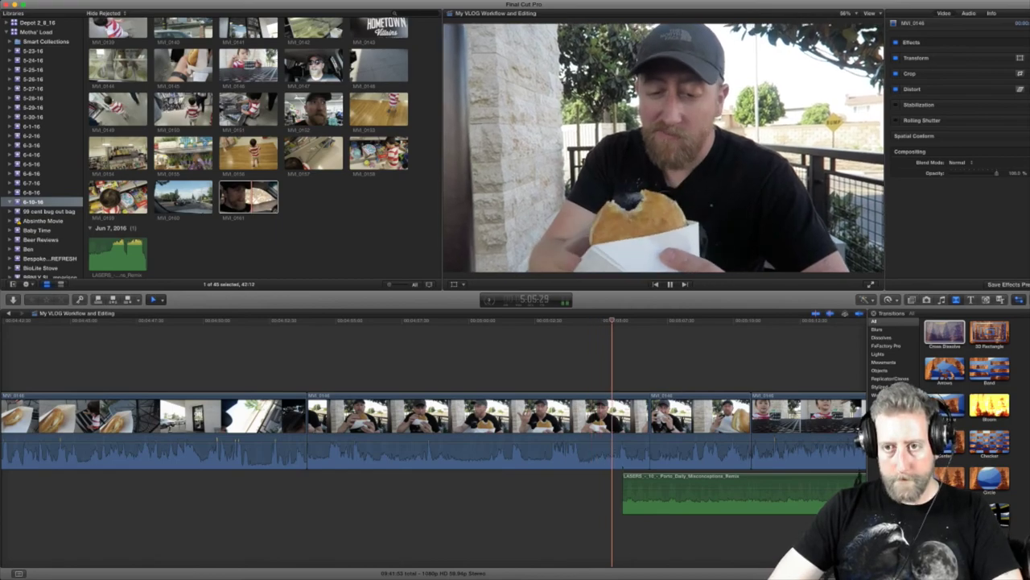